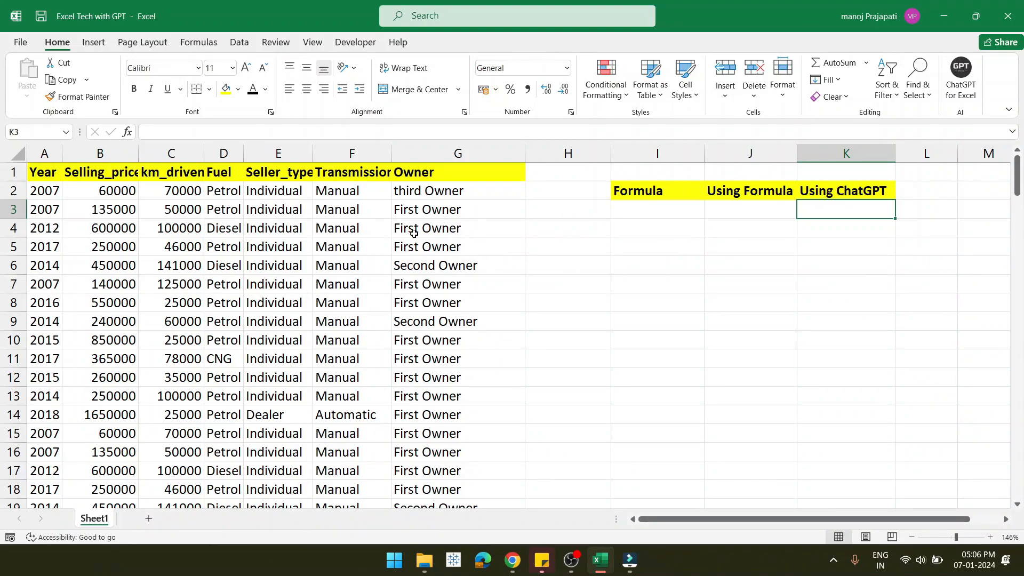
click(717, 213)
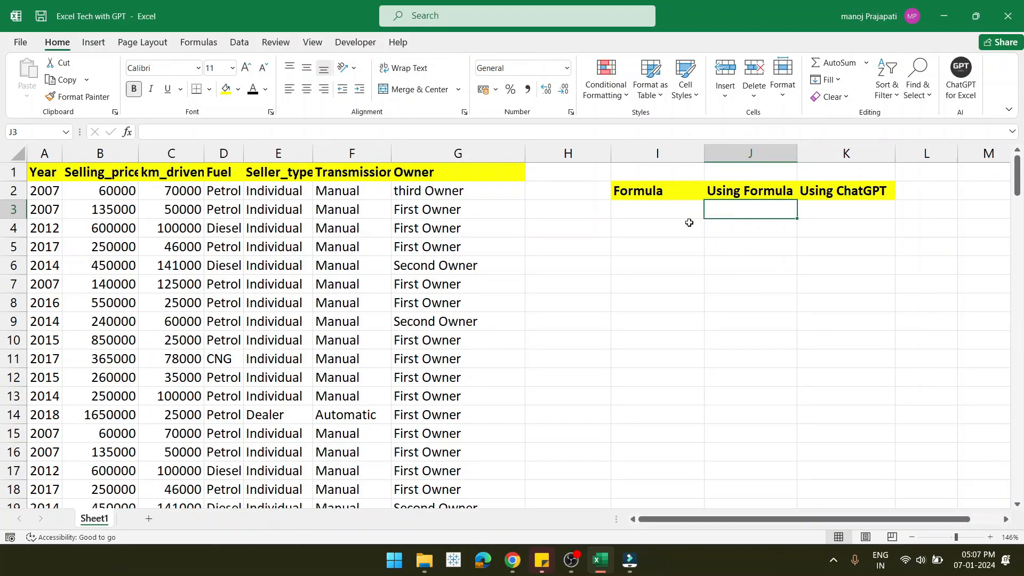
double_click(721, 213)
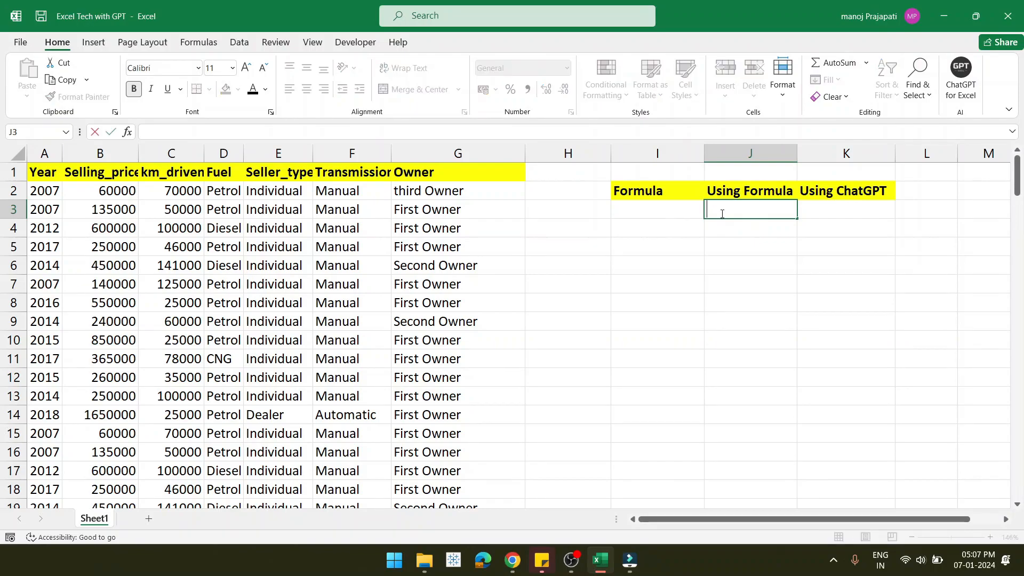
click(644, 207)
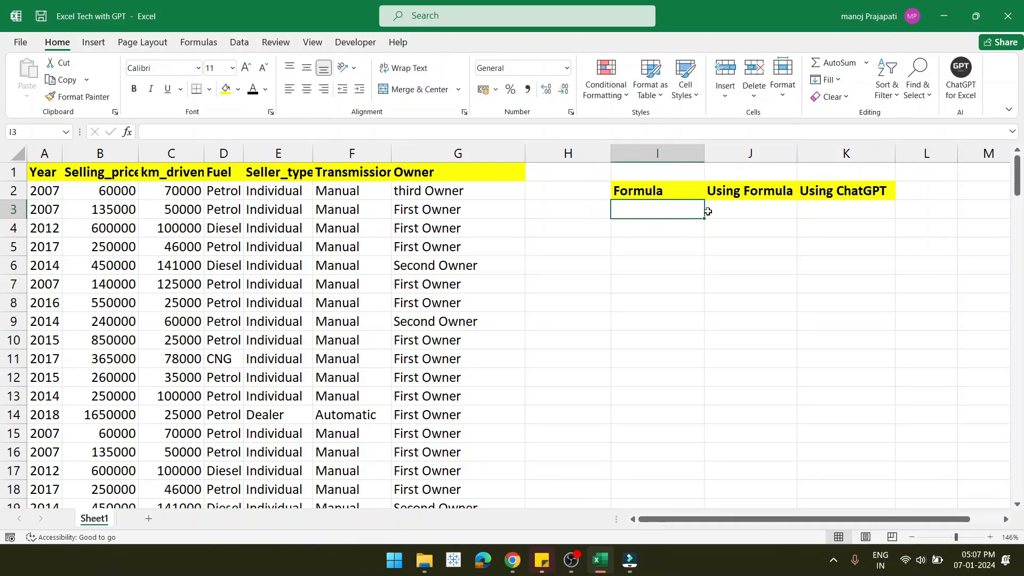
click(727, 209)
click(827, 211)
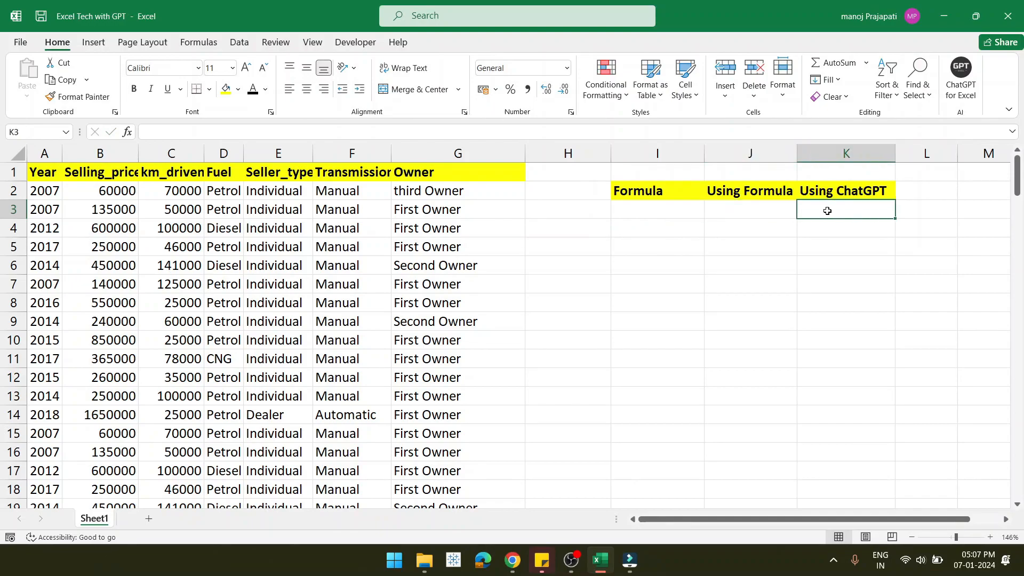
click(749, 212)
click(665, 215)
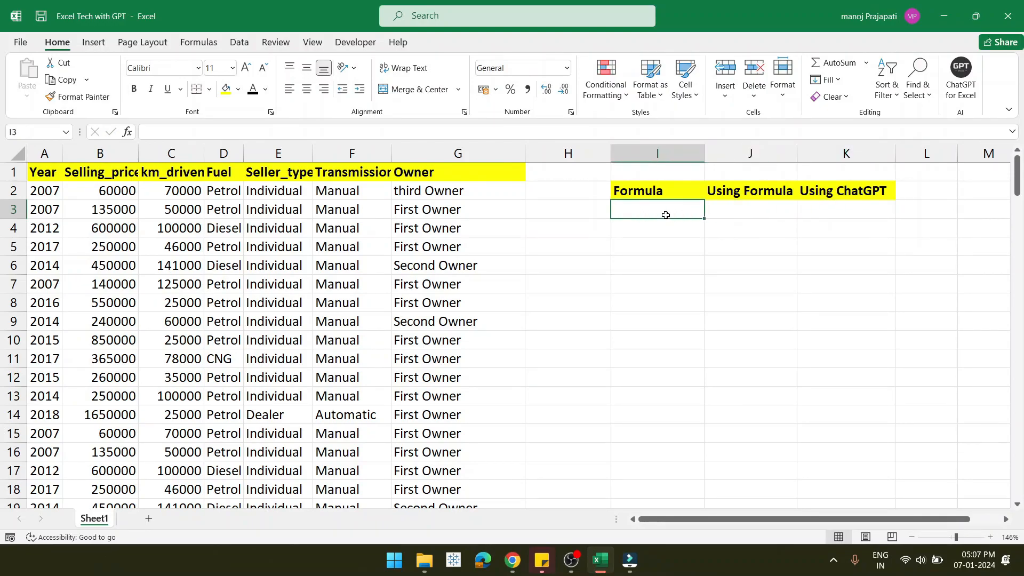
click(742, 210)
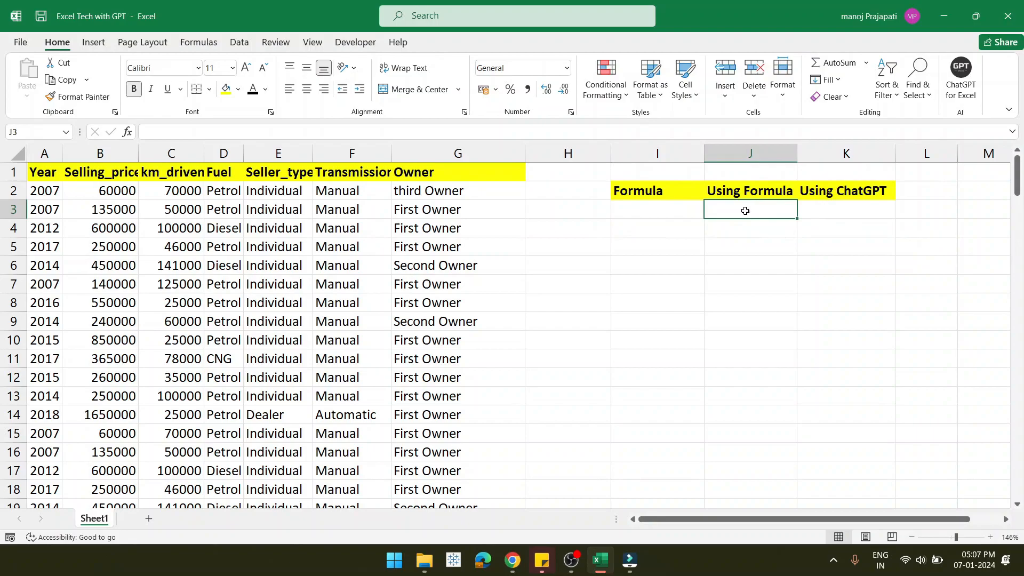
click(845, 208)
click(829, 191)
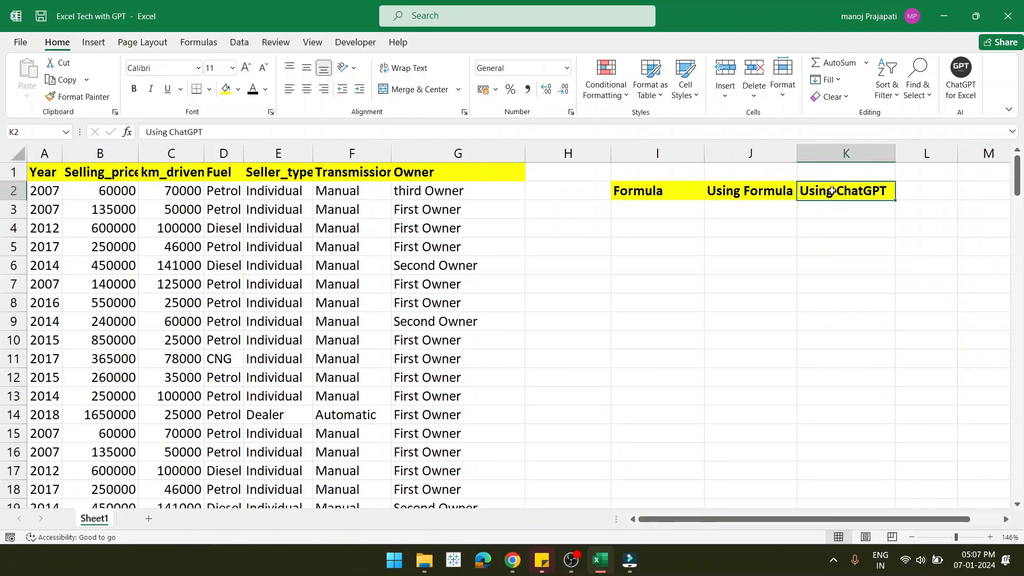
click(743, 213)
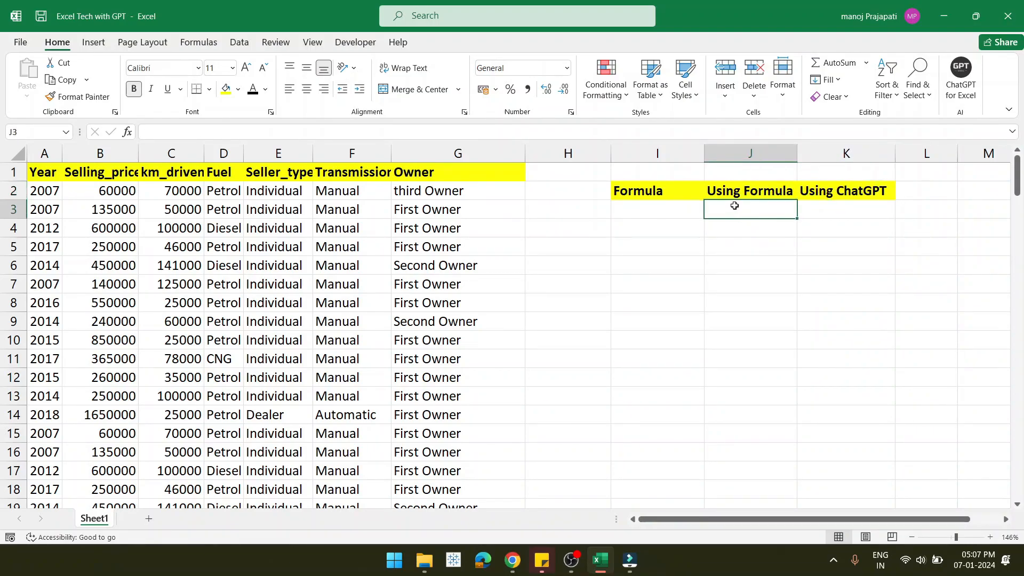
click(831, 212)
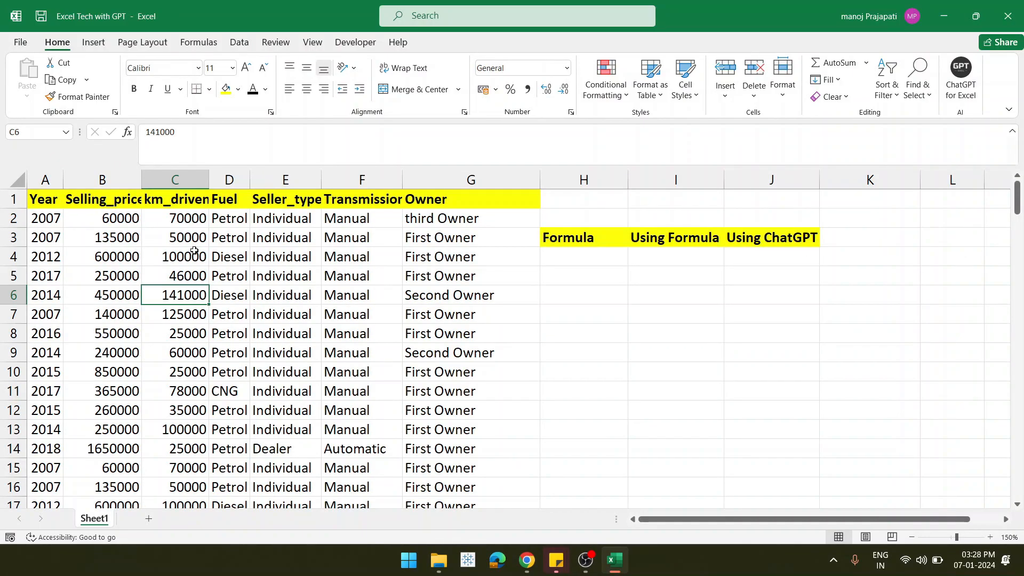
click(183, 220)
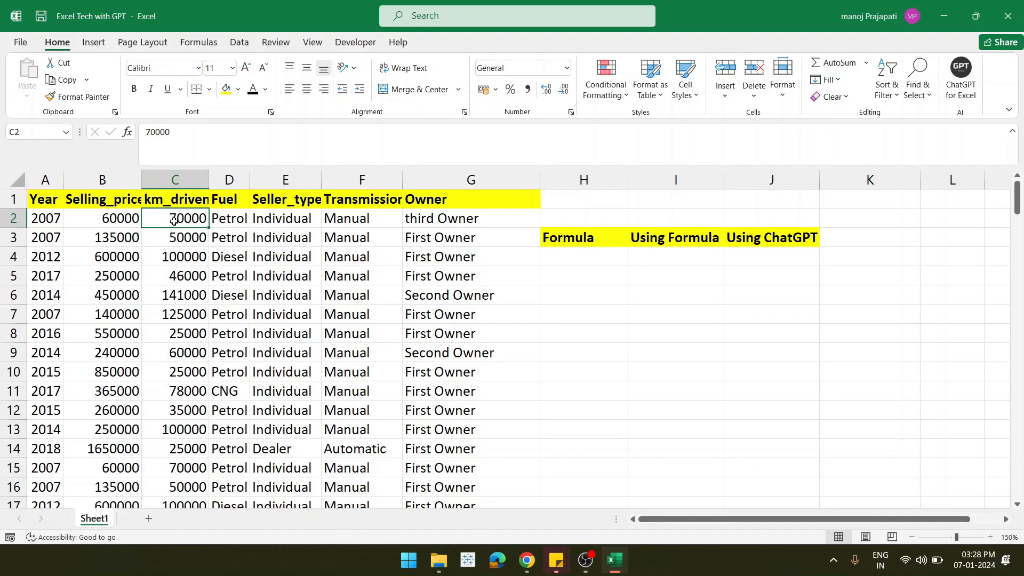
key(shift+Down)
key(shift+Down)
key(shift+Down)
key(shift+Down)
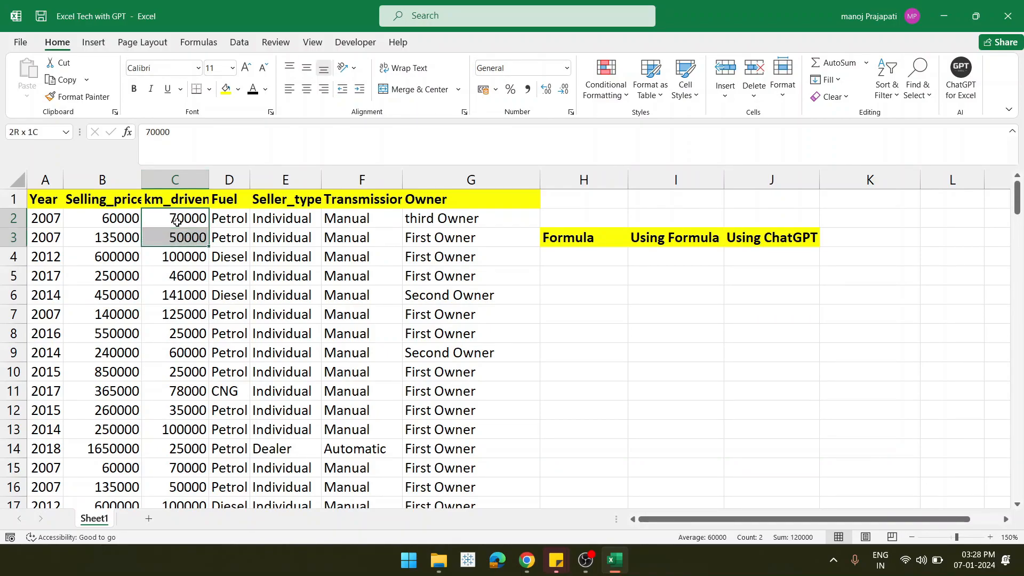
click(177, 222)
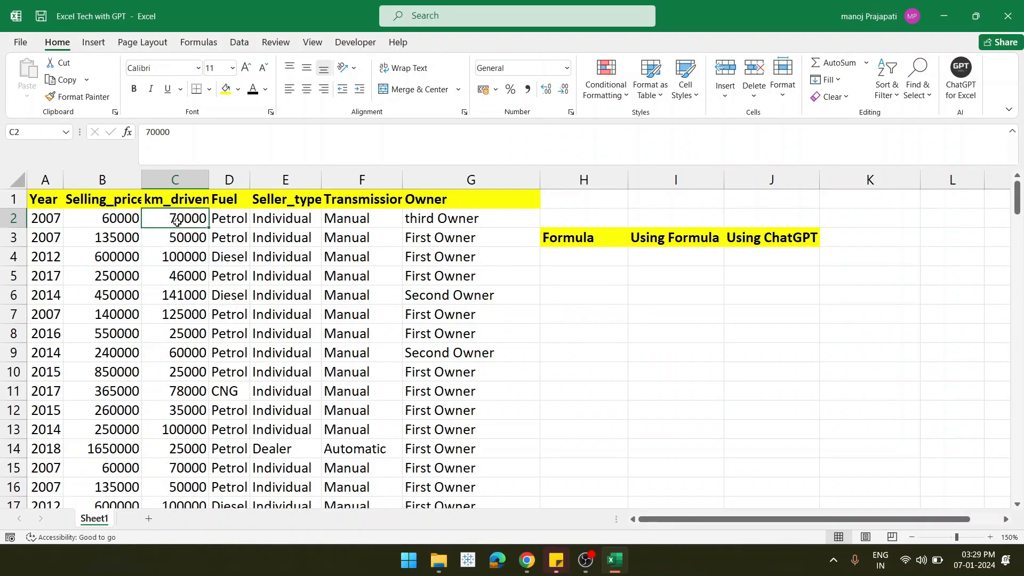
- Enter =SUM(C2:C151) in cell I4 under Using Formula to total the km_driven column
double_click(650, 253)
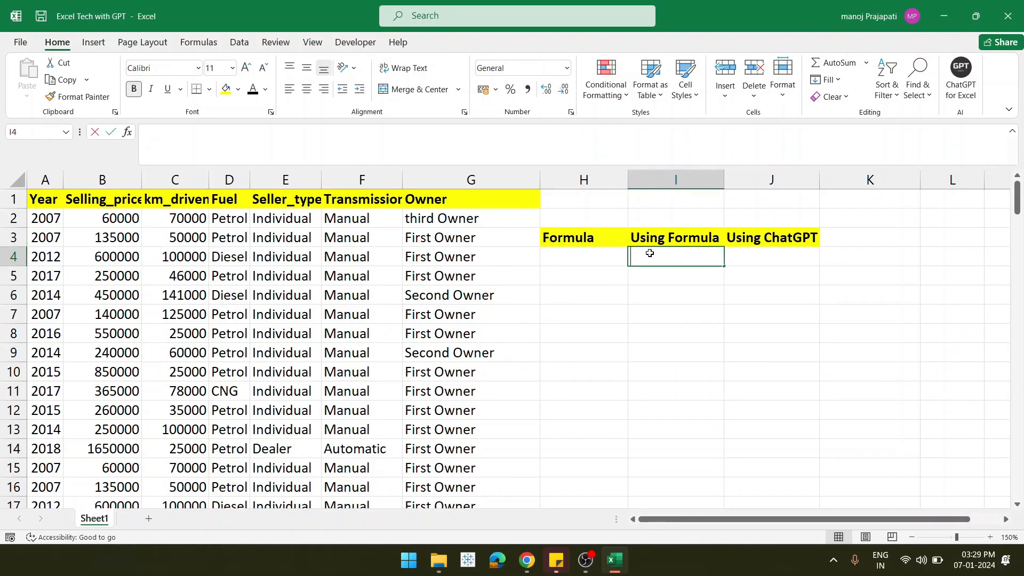
text(=sum)
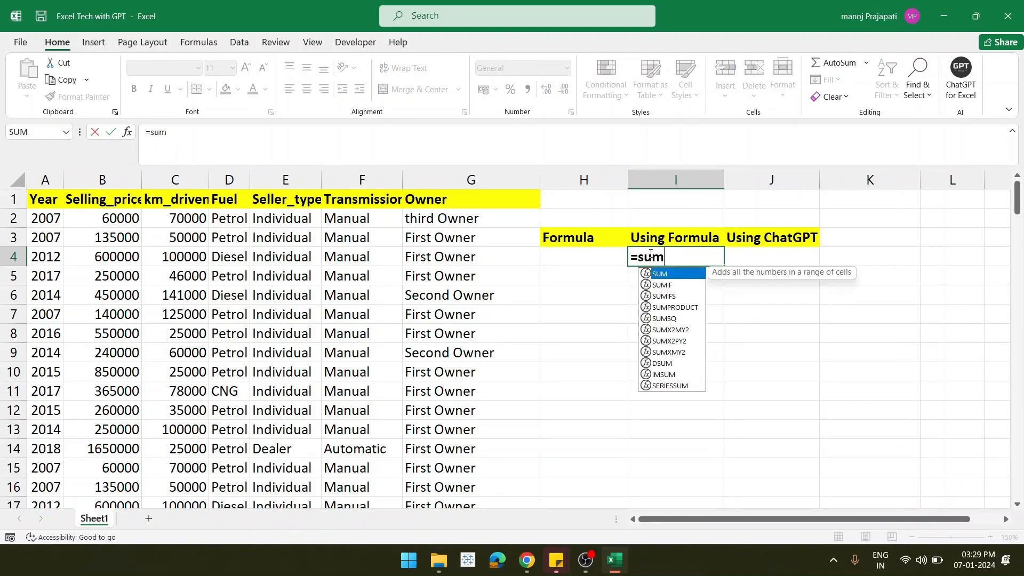
key(Tab)
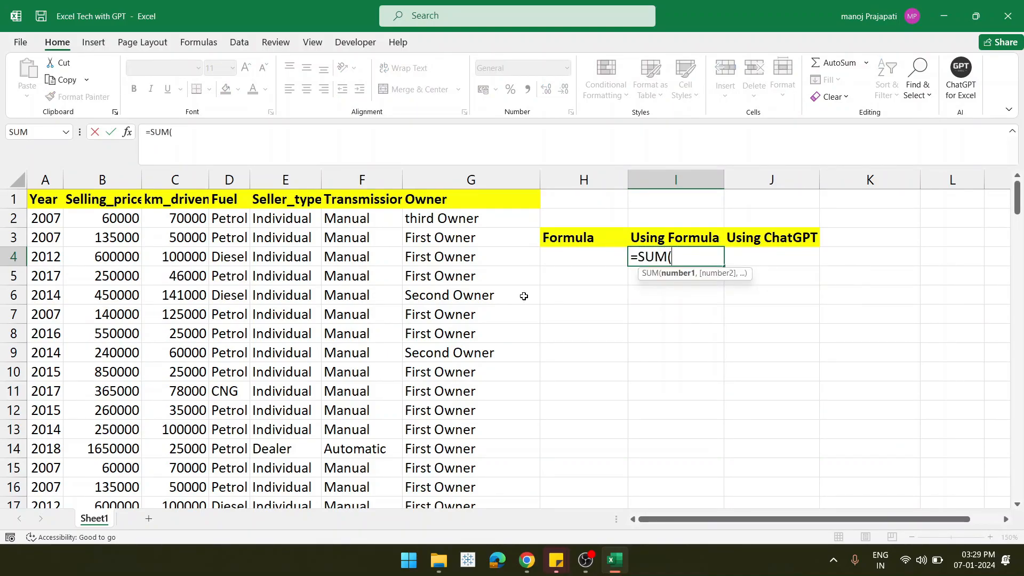
click(167, 219)
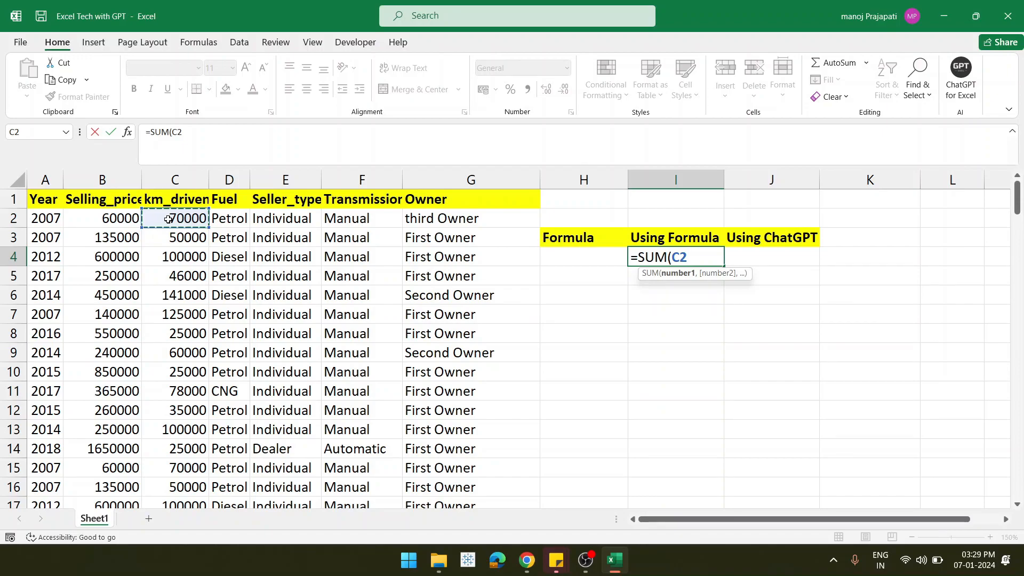
key(ctrl+shift+Down)
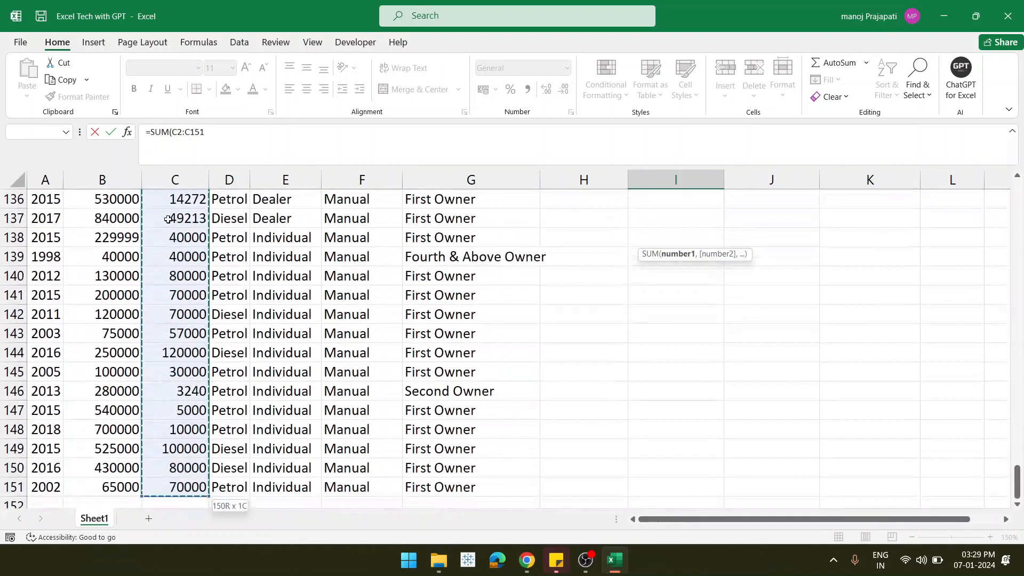
scroll(207, 376, down, 2)
scroll(207, 376, up, 20)
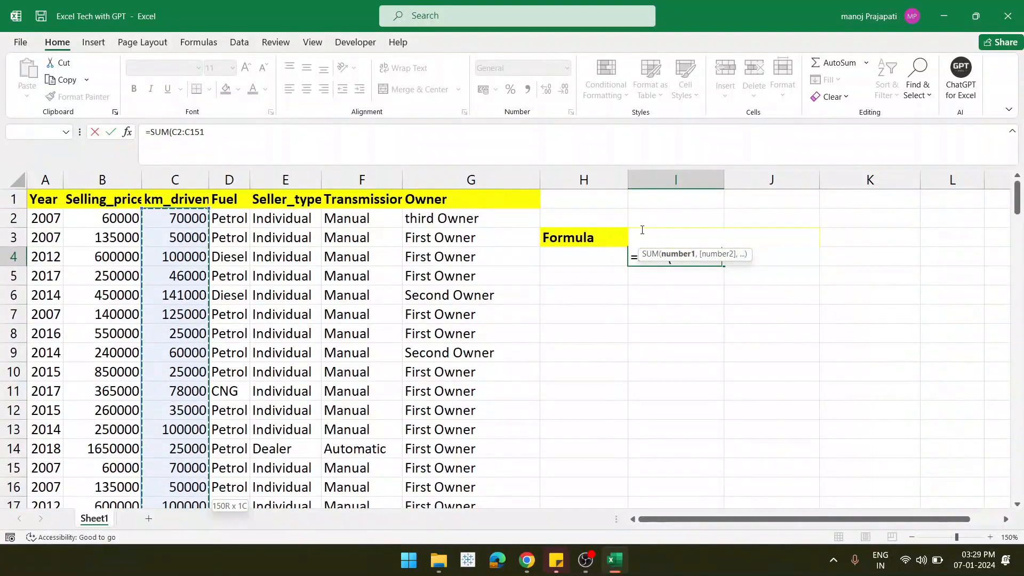
text(,)
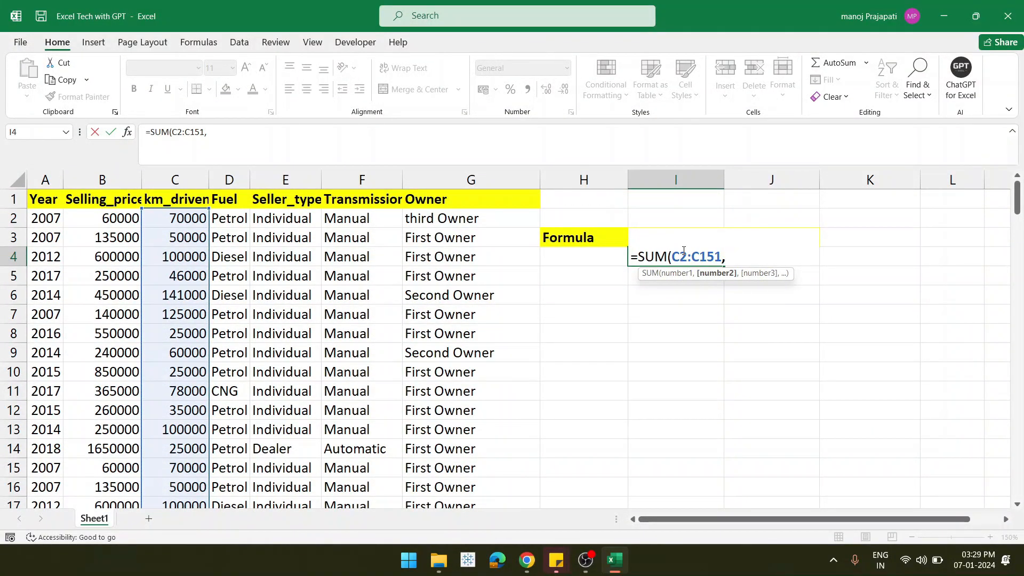
key(BackSpace)
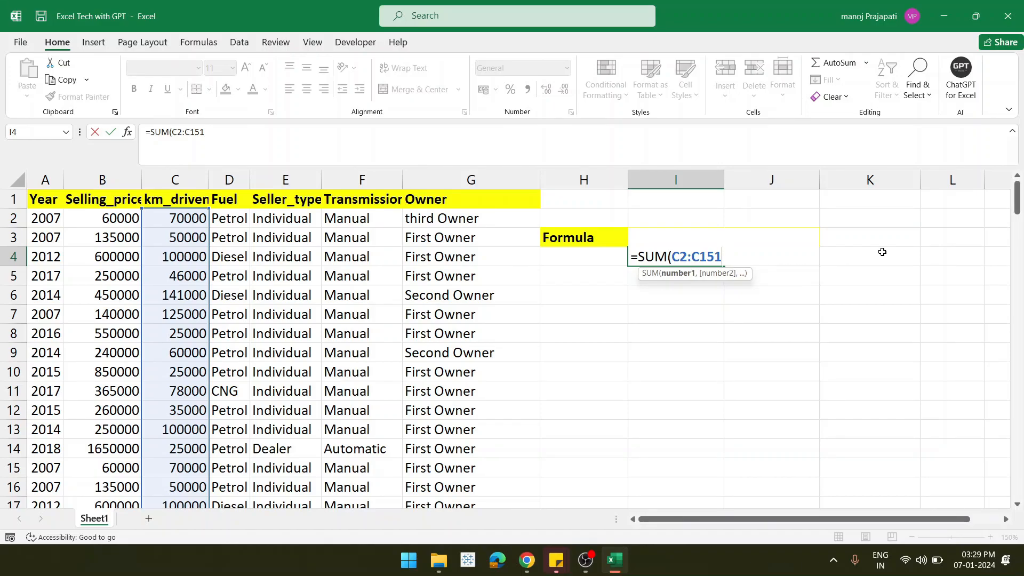
text())
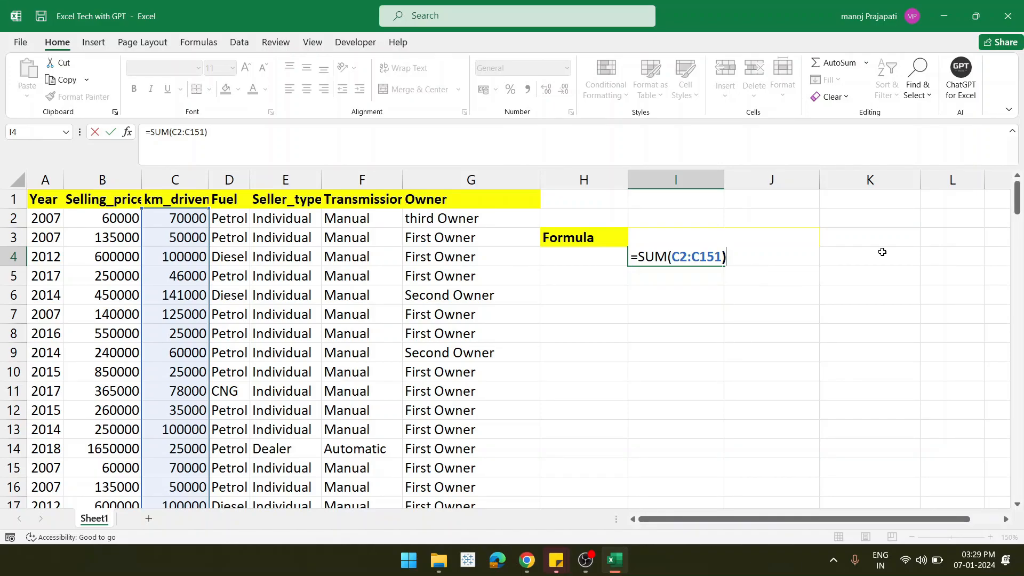
key(Return)
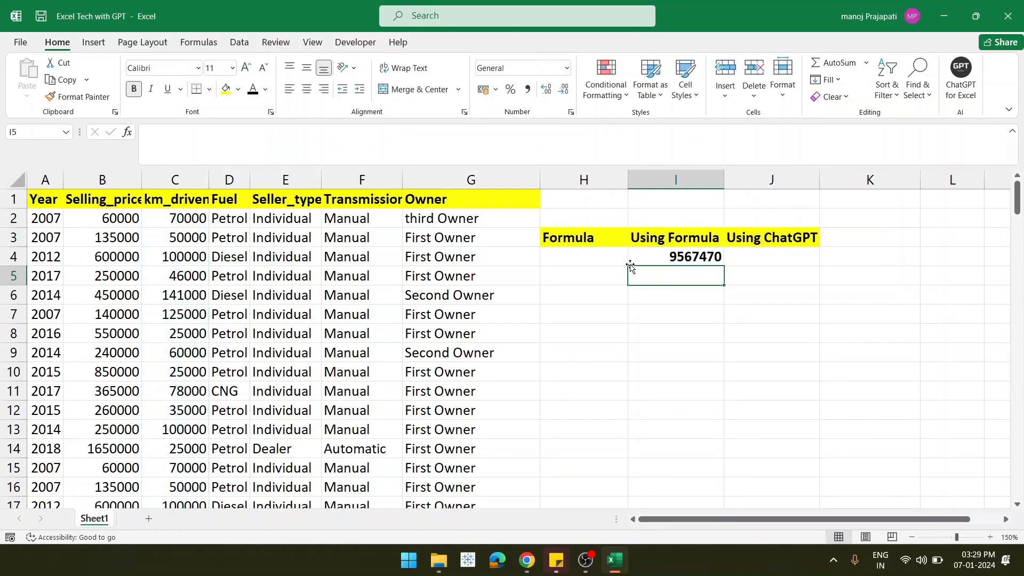
click(653, 257)
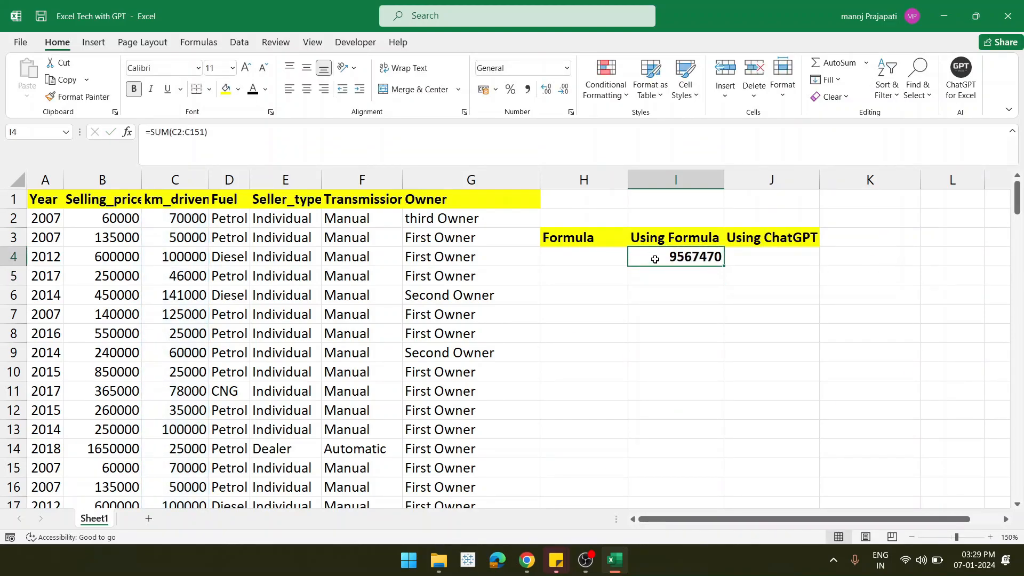
click(188, 223)
key(Down)
key(Down)
key(Down)
key(Down)
key(Down)
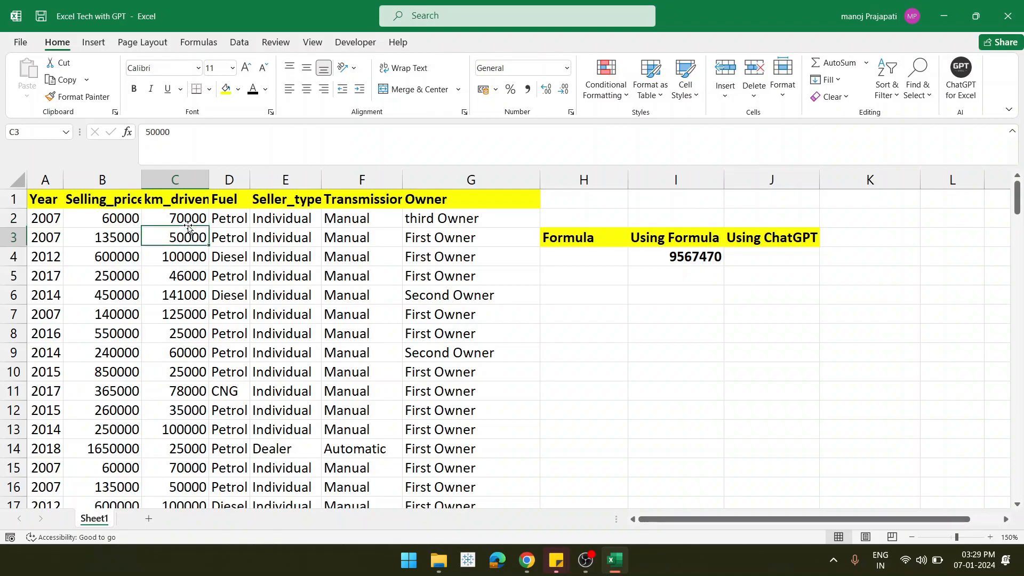
key(Up)
key(Up)
key(Up)
key(Up)
key(Up)
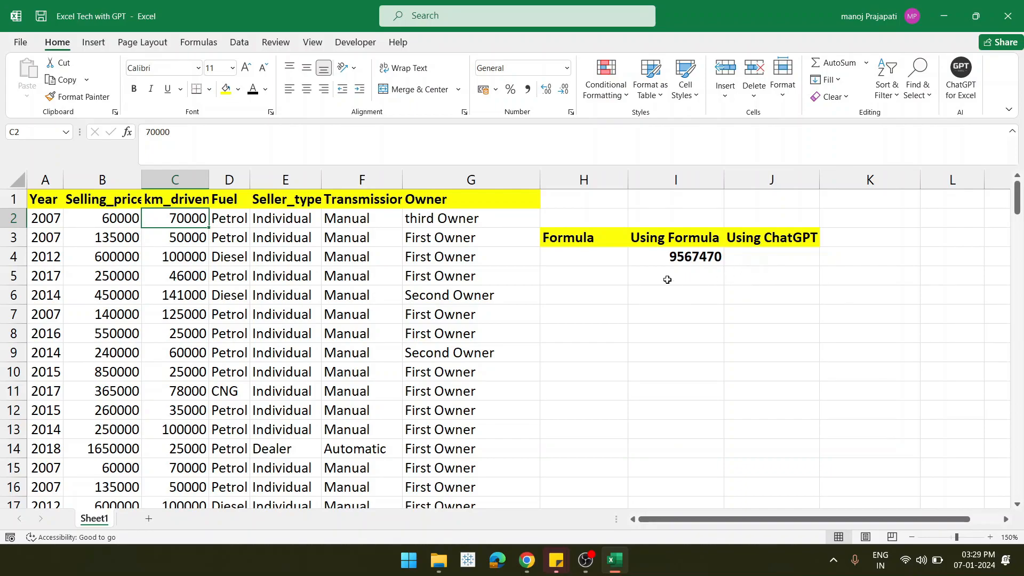
click(746, 255)
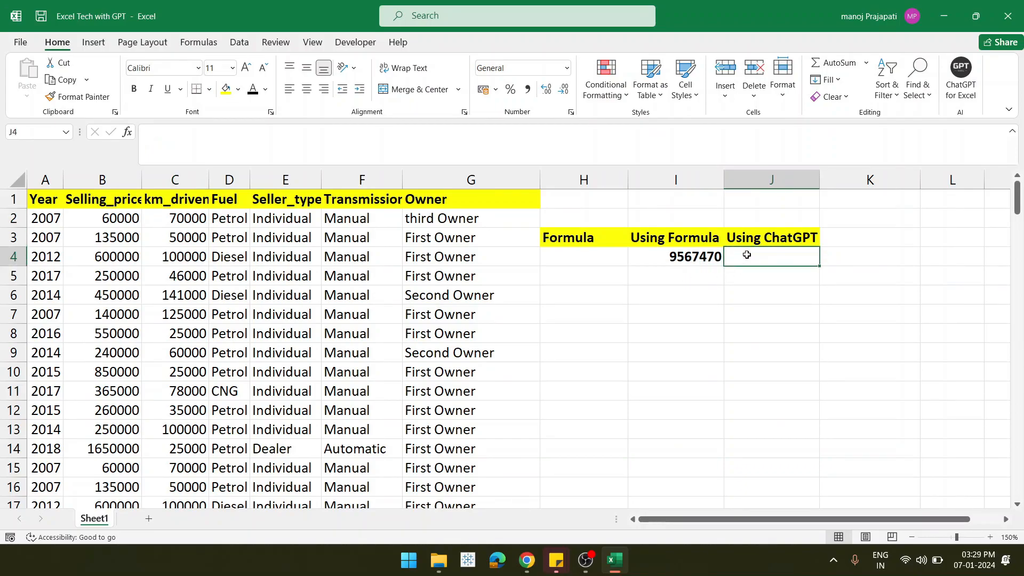
click(694, 257)
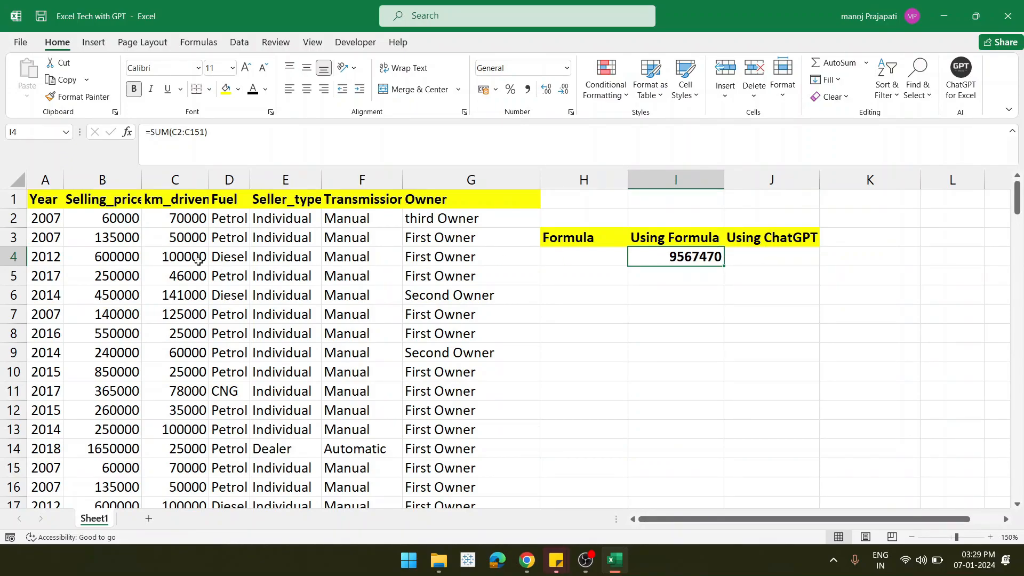
- Examine the km_driven column from its first value down to the last filled row to determine its cell range
click(186, 221)
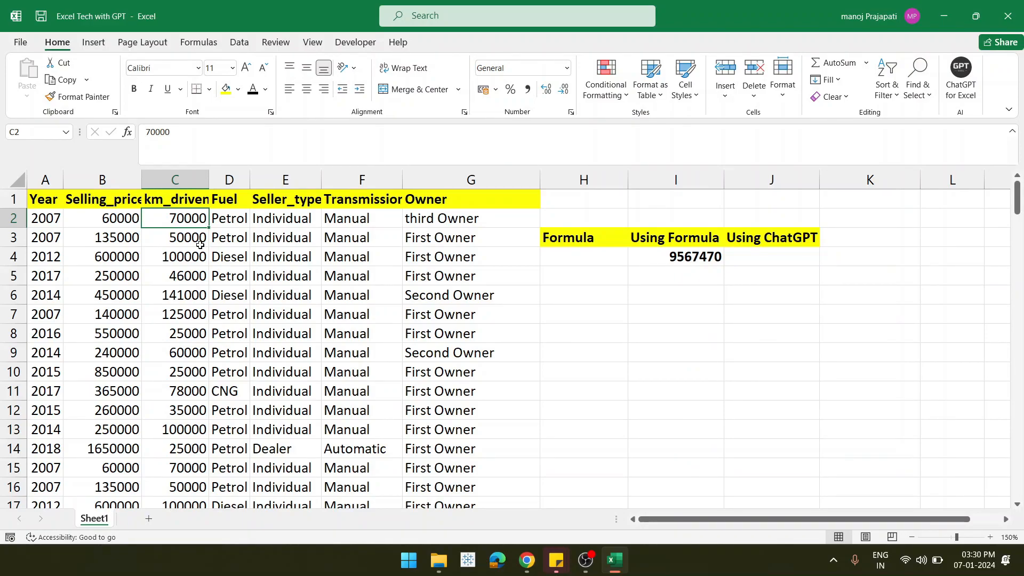
click(188, 180)
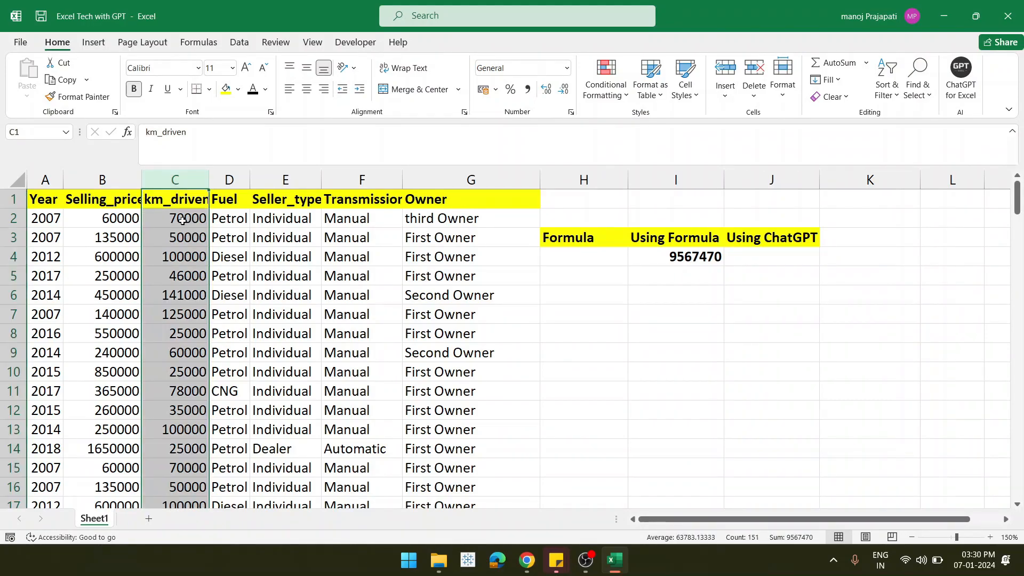
click(183, 237)
scroll(210, 410, down, 15)
scroll(211, 410, down, 20)
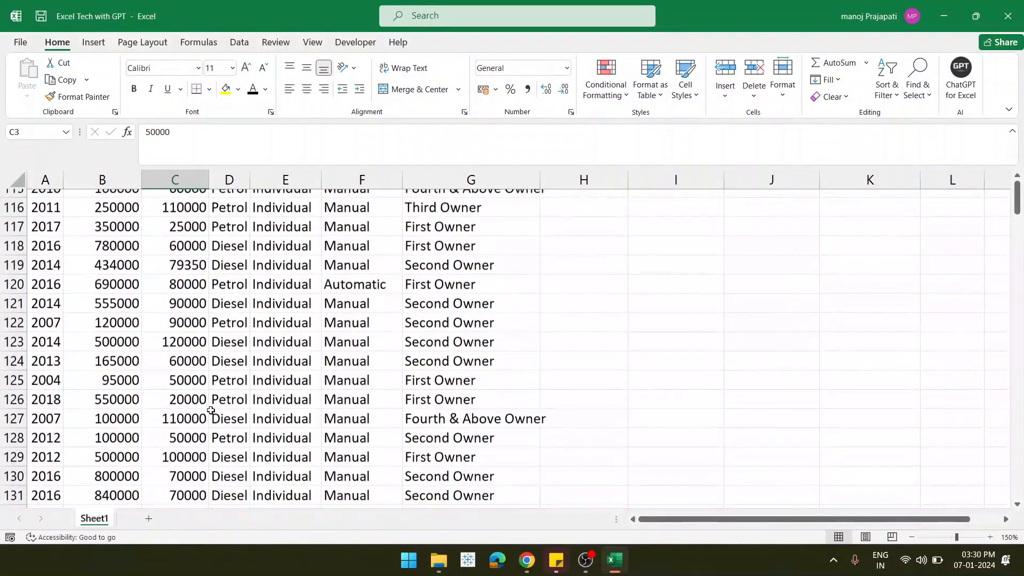
scroll(211, 410, up, 13)
scroll(210, 410, up, 13)
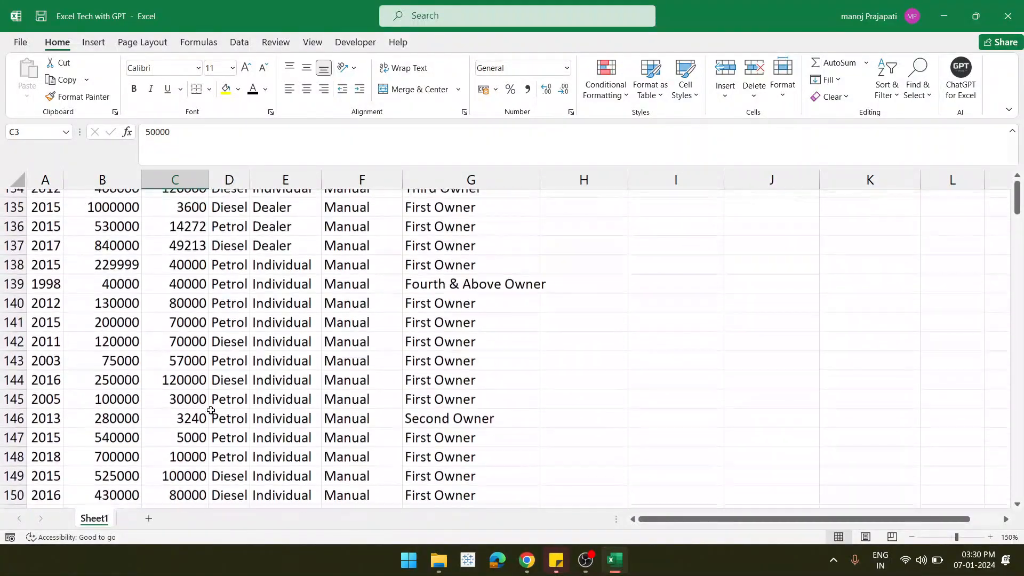
scroll(211, 410, down, 1)
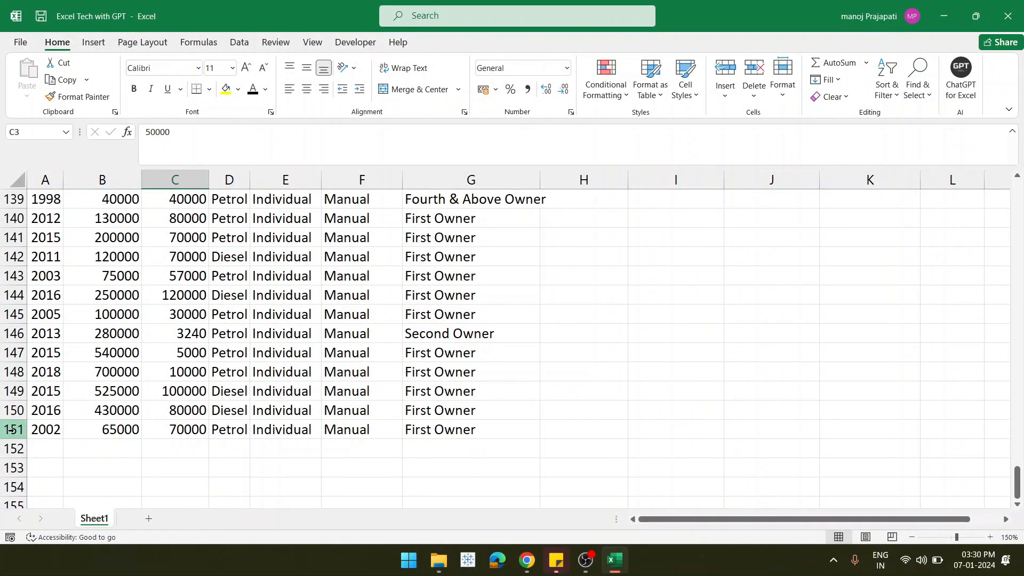
scroll(229, 342, up, 20)
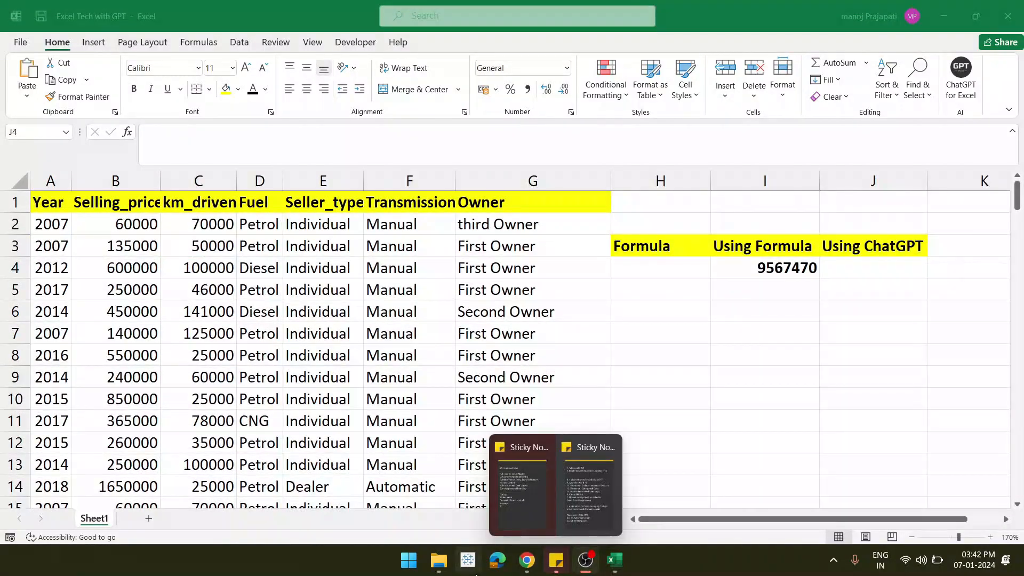
- Switch to ChatGPT in the browser and submit the prompt "excel formula to add cloumn c row 151"
click(527, 559)
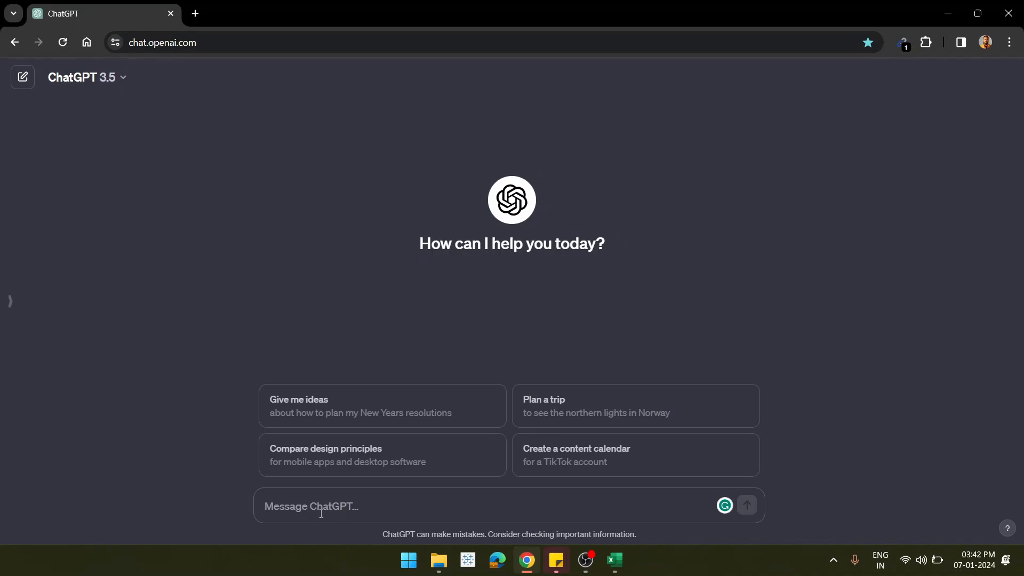
text(excel formula to add )
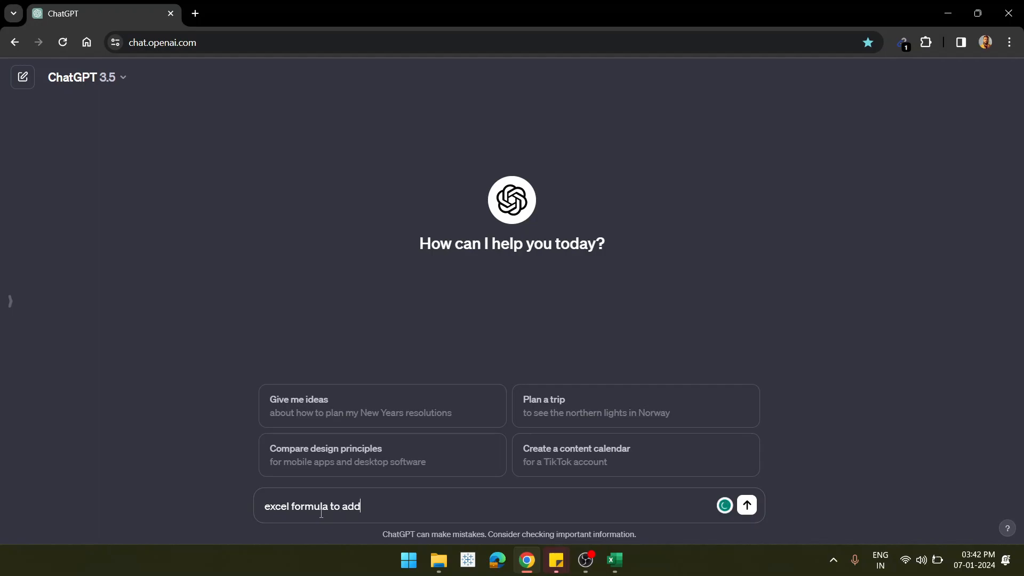
text(cloumn c row 151)
key(Return)
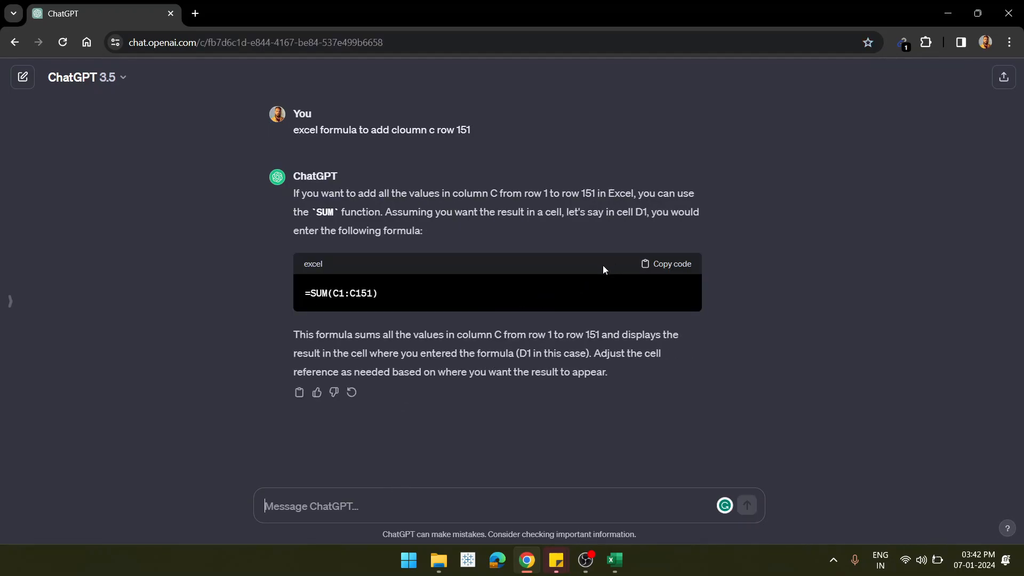
- Copy ChatGPT's formula =SUM(C1:C151) into Excel cell J4 under Using ChatGPT, and recheck it against the reply
click(653, 272)
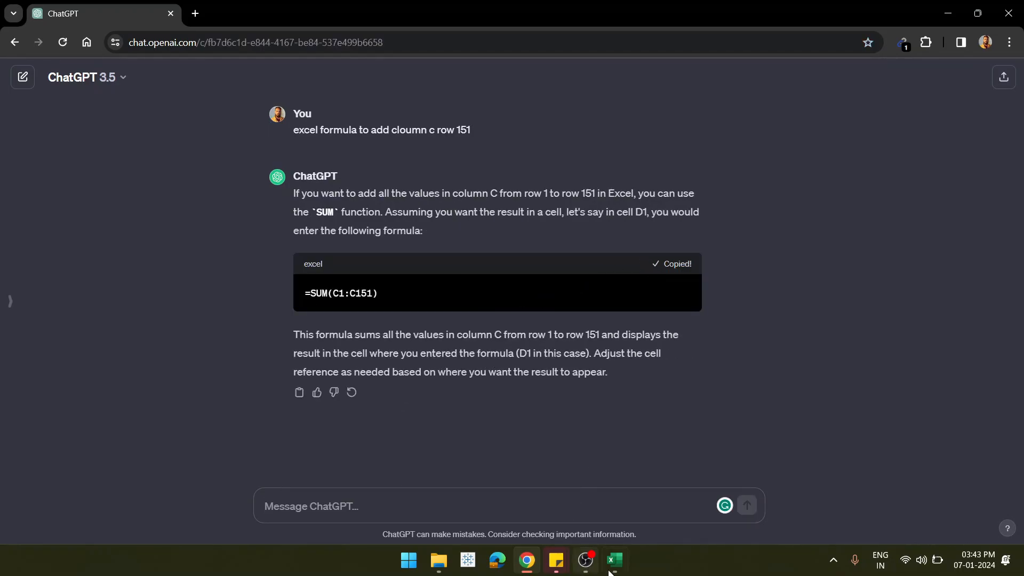
click(616, 569)
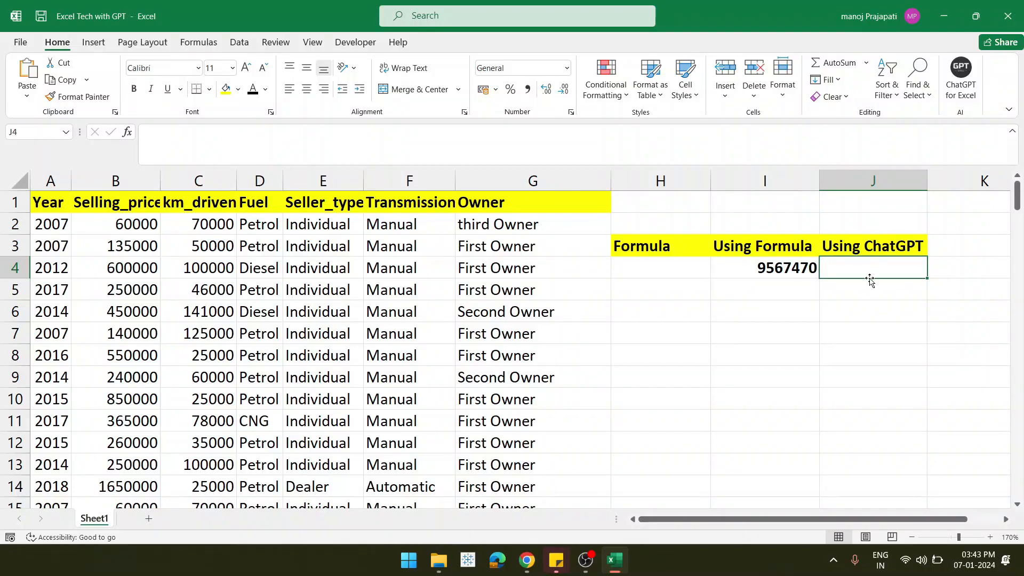
key(ctrl+v)
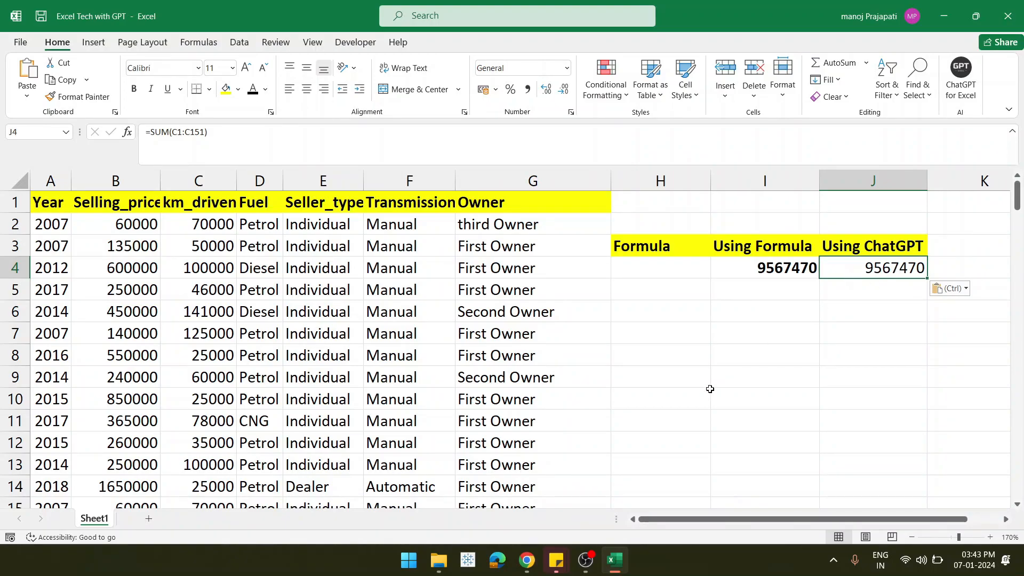
click(618, 557)
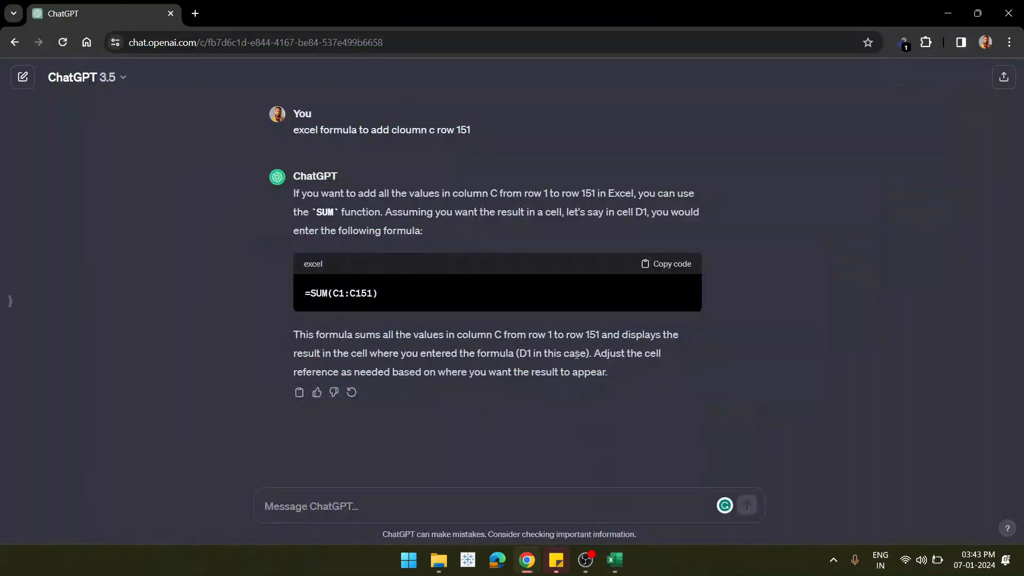
drag(306, 292, 383, 291)
click(382, 290)
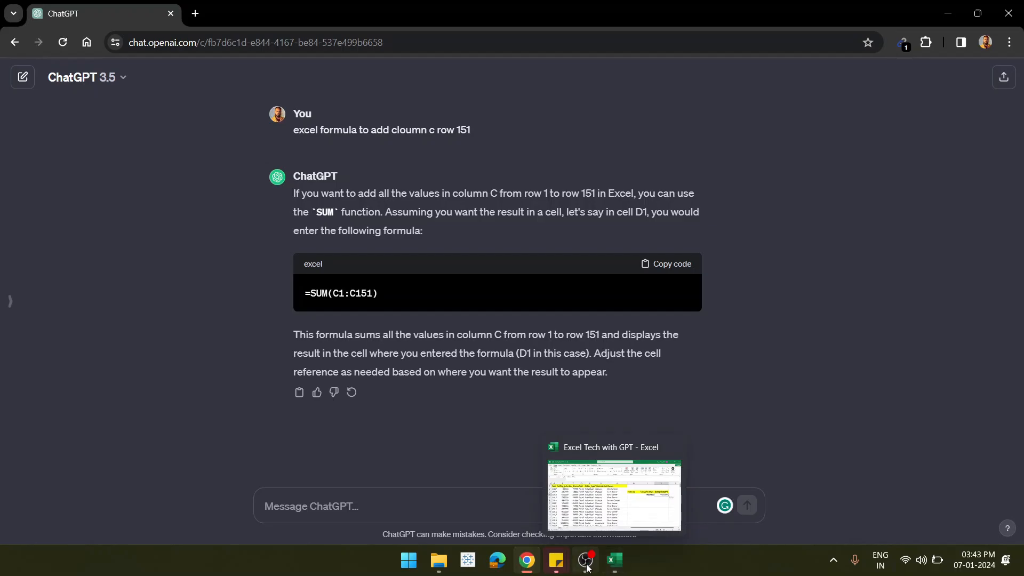
click(615, 560)
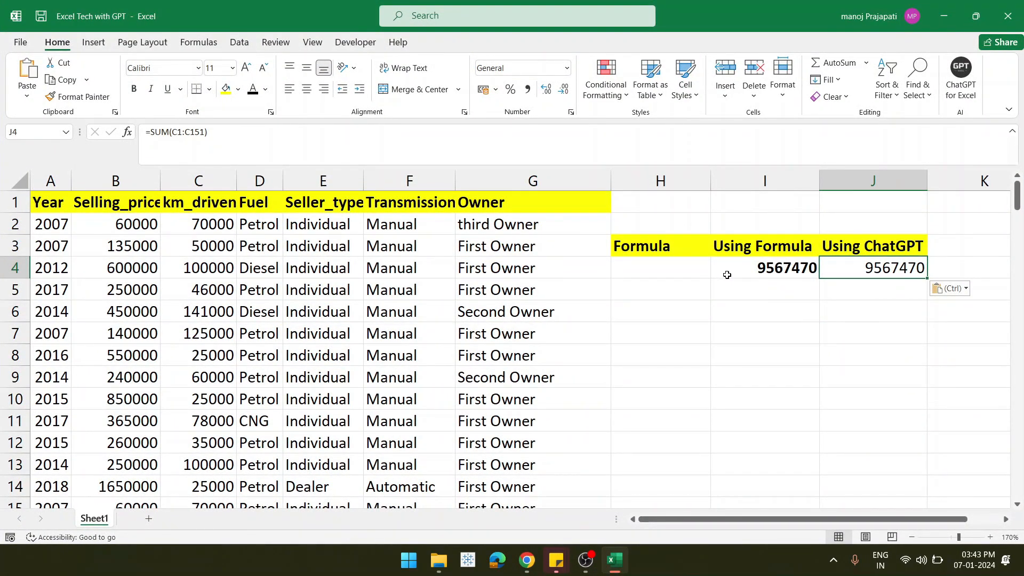
- Enter the label Sum in cell H4 under the Formula heading
click(659, 271)
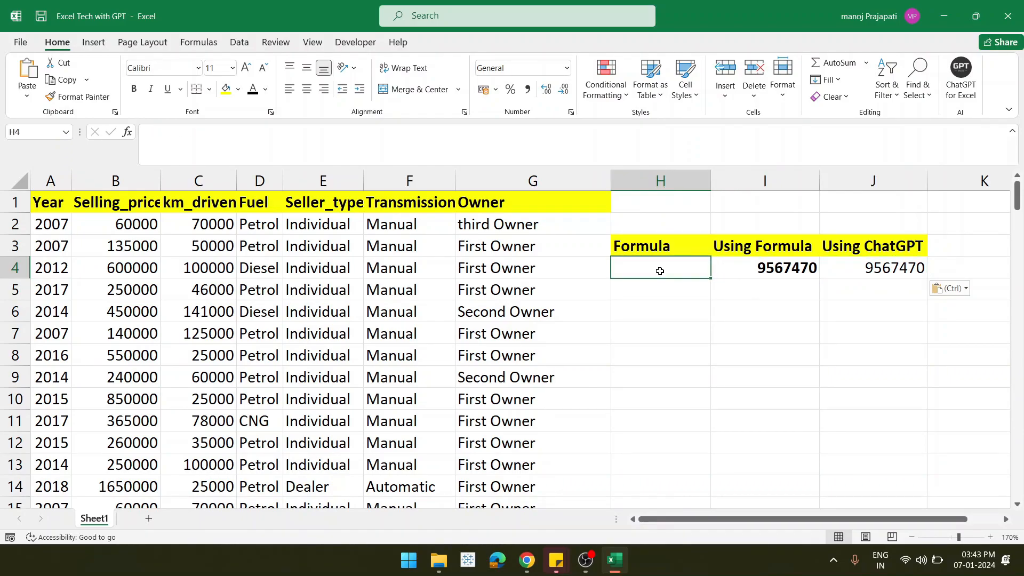
double_click(703, 268)
text(Sum)
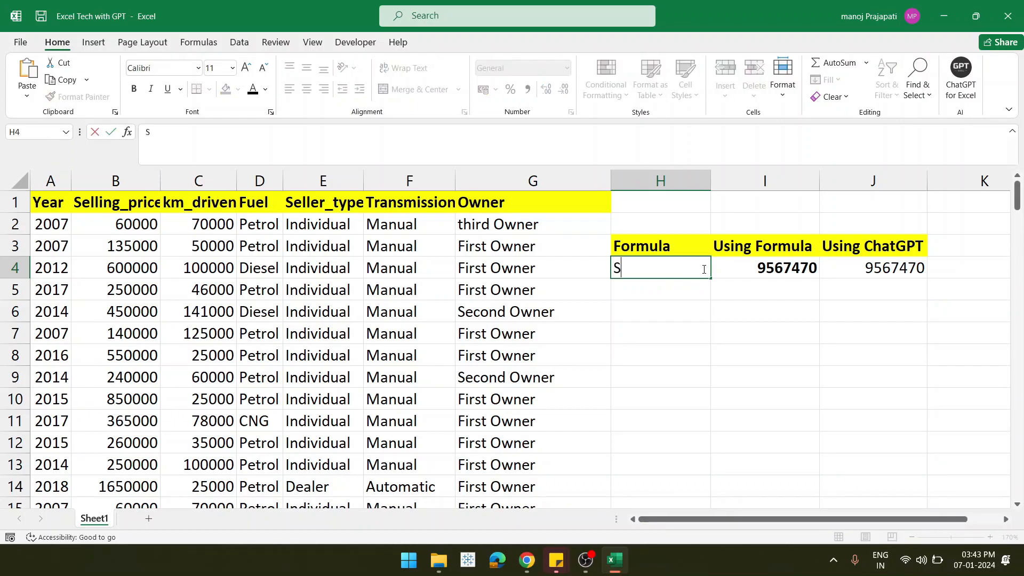
click(682, 289)
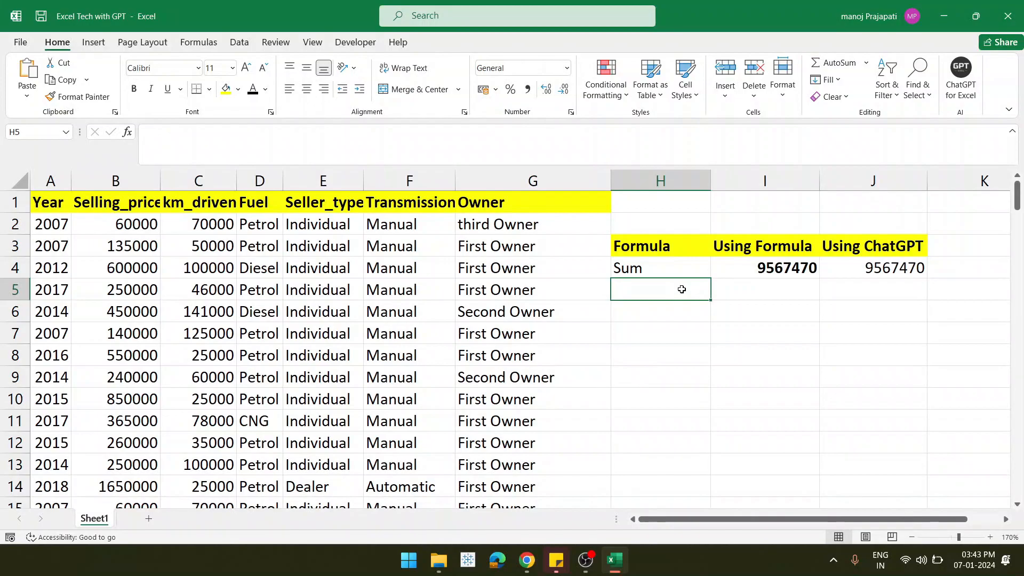
click(760, 290)
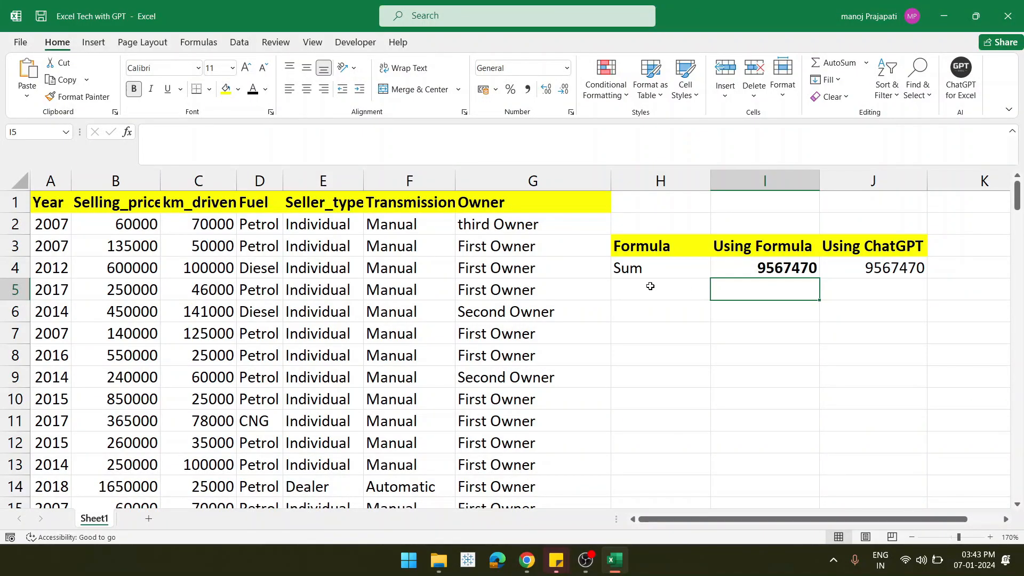
click(650, 286)
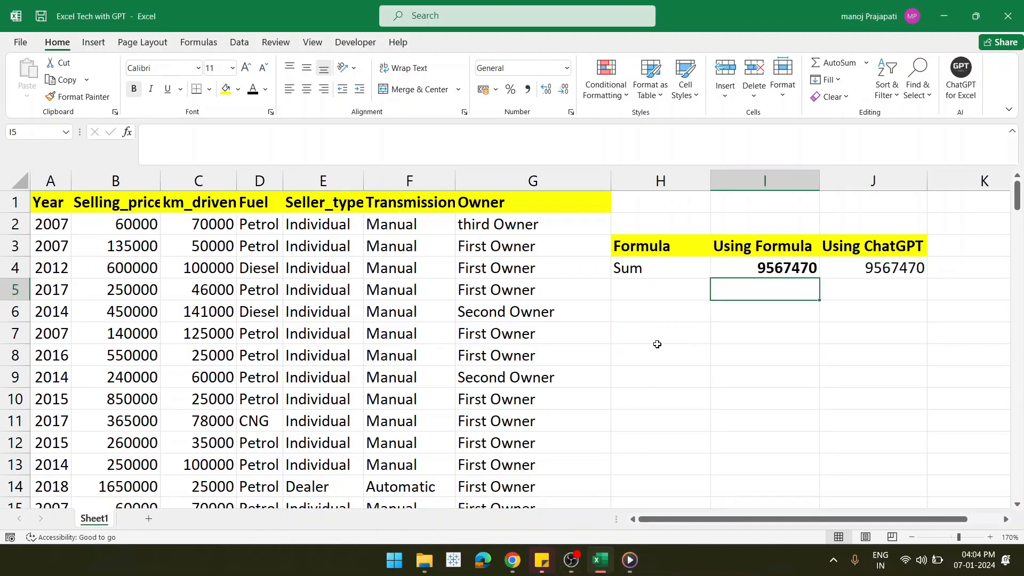
click(203, 235)
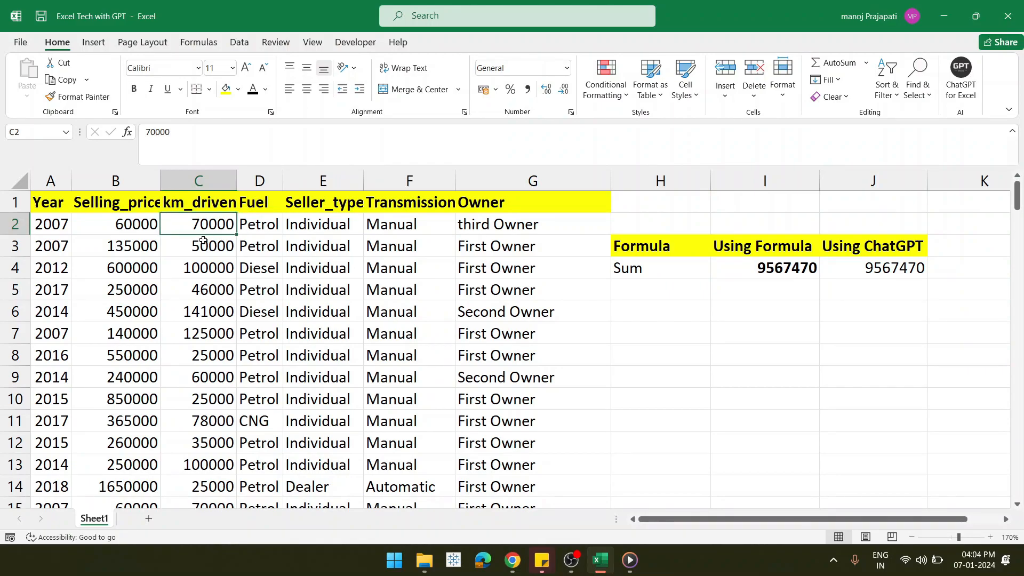
click(205, 246)
click(209, 225)
- Enter =AVERAGE(C2:C151) in cell I5 under Using Formula to average the km_driven column
click(727, 288)
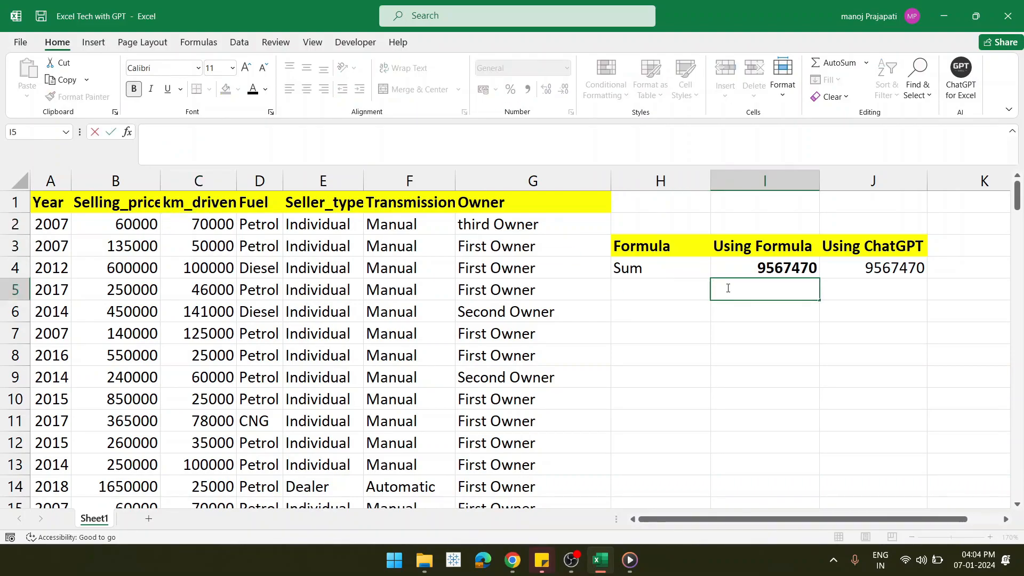
text(=)
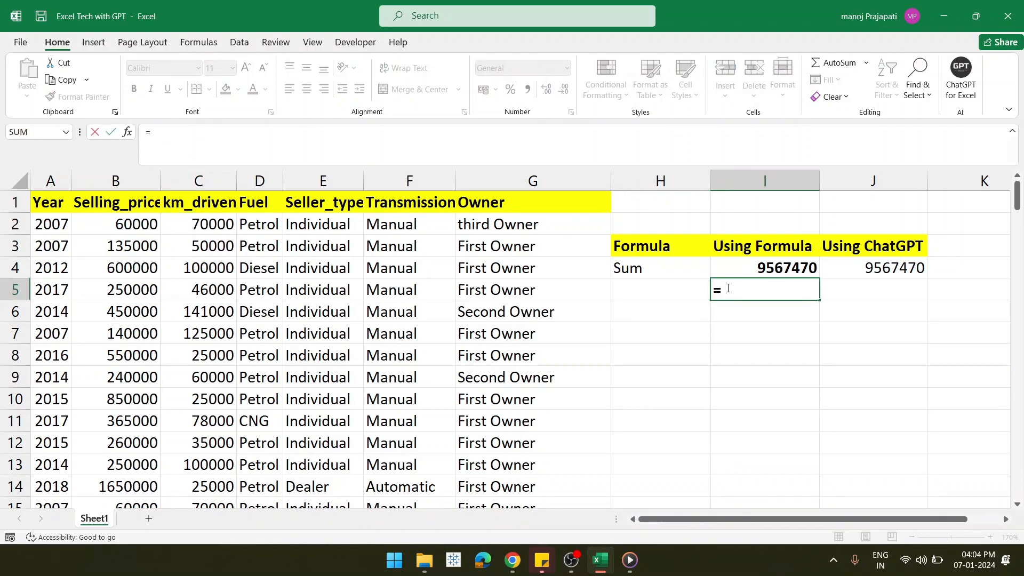
text(av)
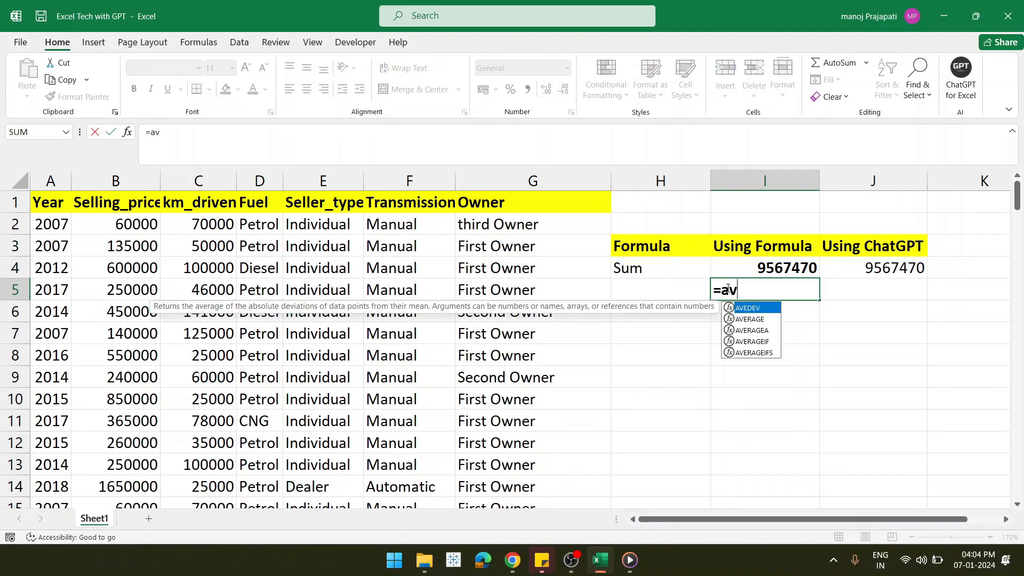
key(Down)
key(Tab)
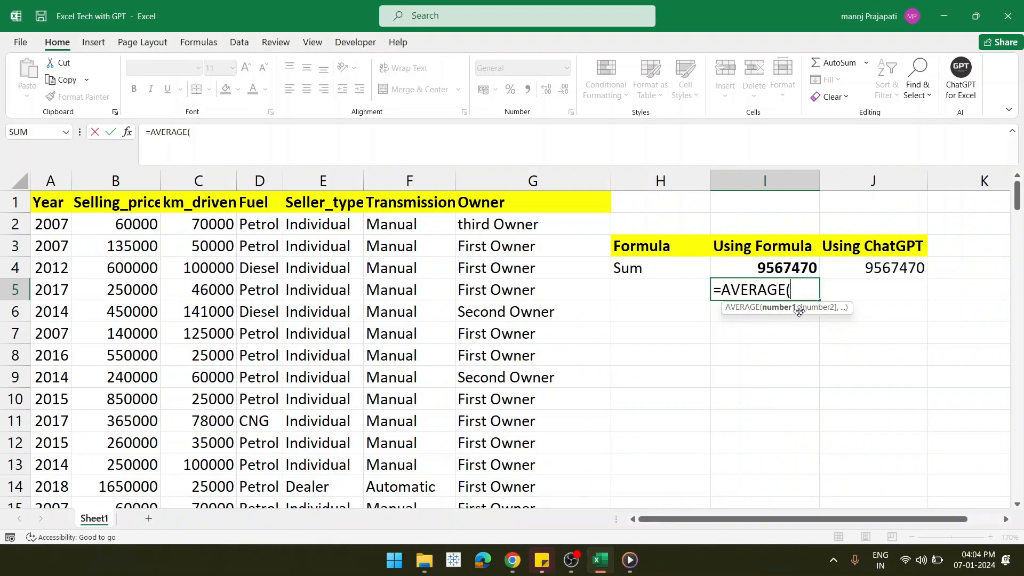
click(207, 223)
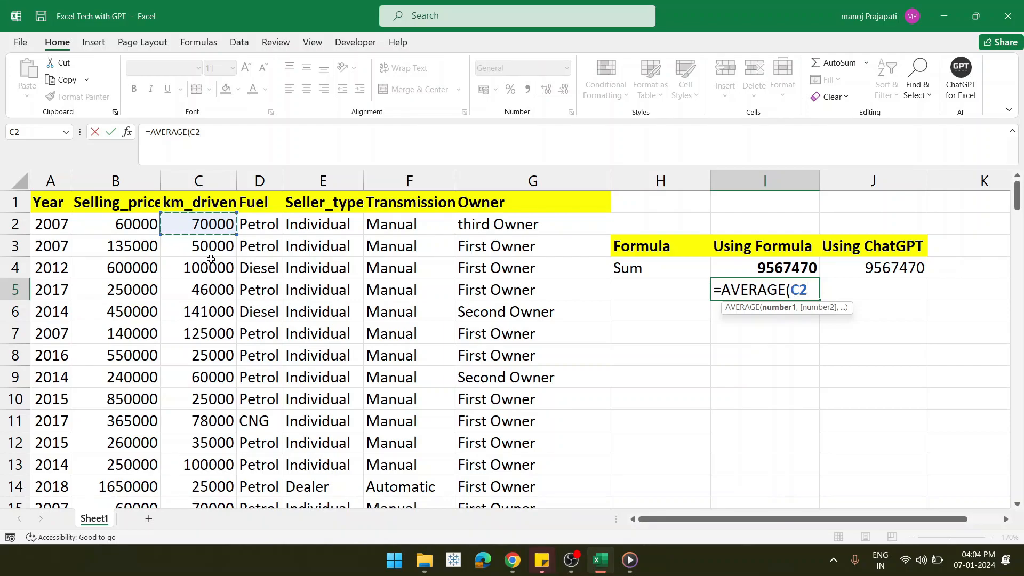
key(ctrl+shift+Down)
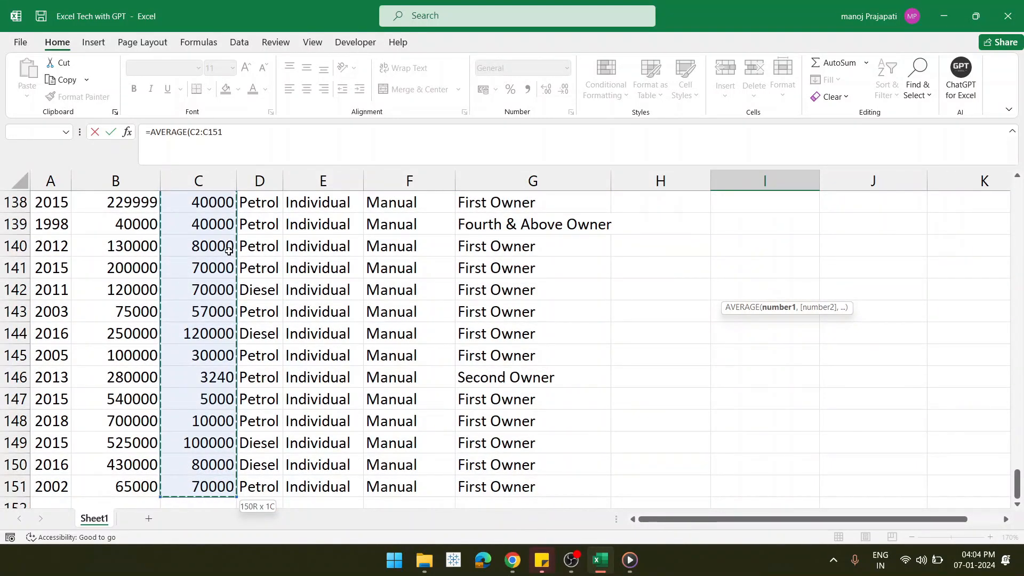
key(ctrl+Return)
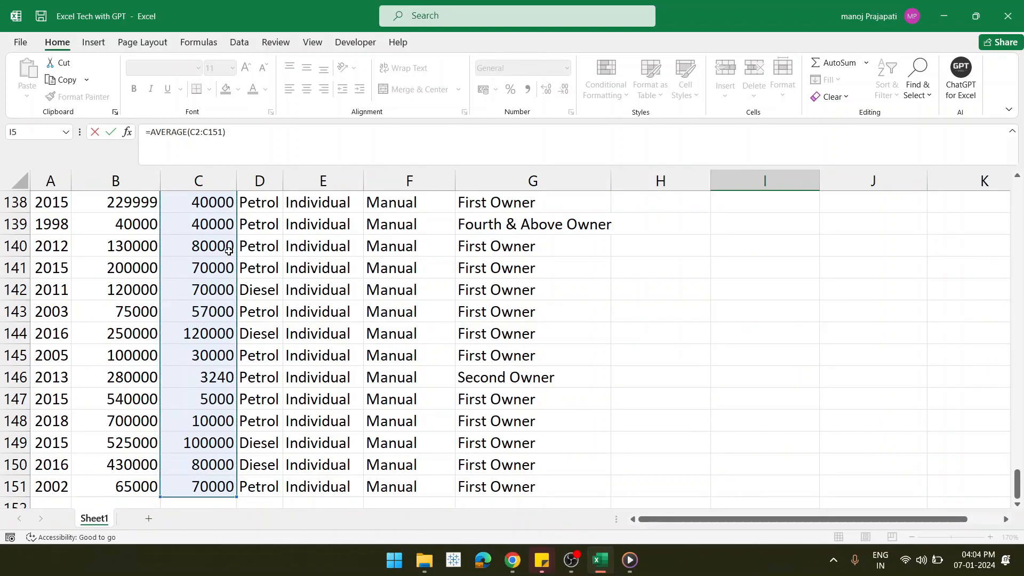
scroll(456, 331, up, 20)
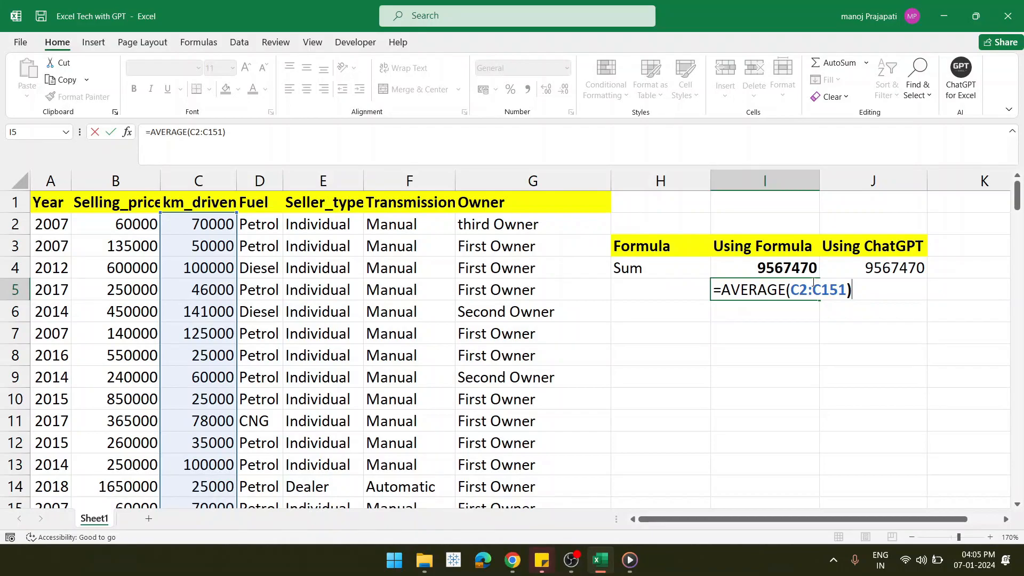
key(Return)
click(764, 288)
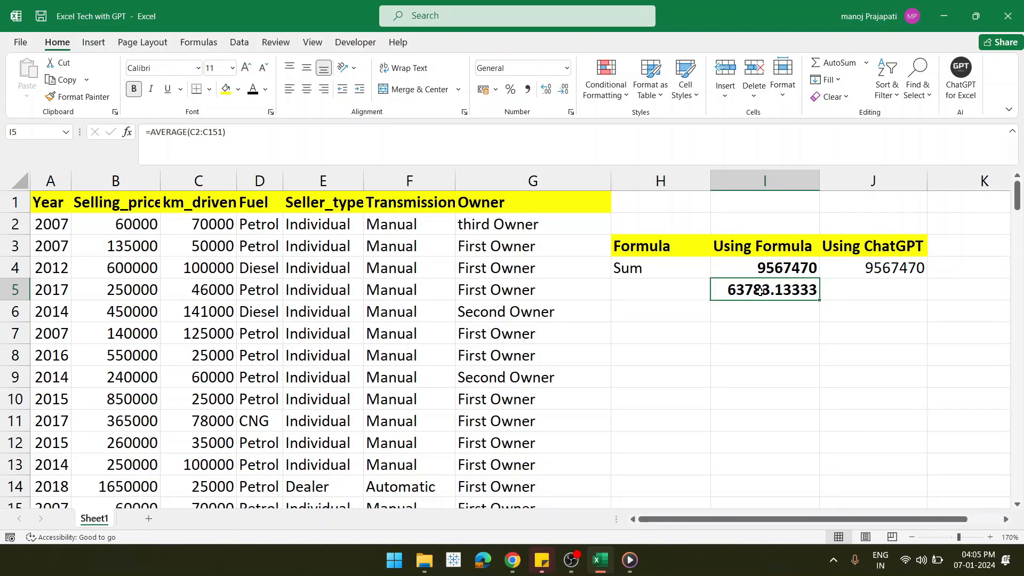
- Examine column C from the km_driven header down to its last filled row to determine the range for the ChatGPT request
click(511, 560)
key(alt+Tab)
key(Right)
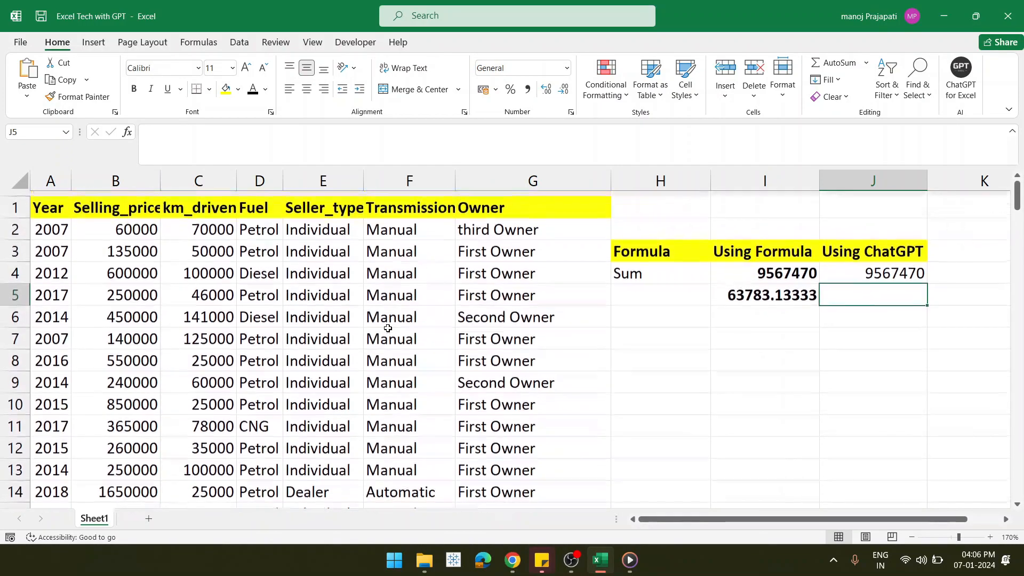
click(202, 184)
click(200, 269)
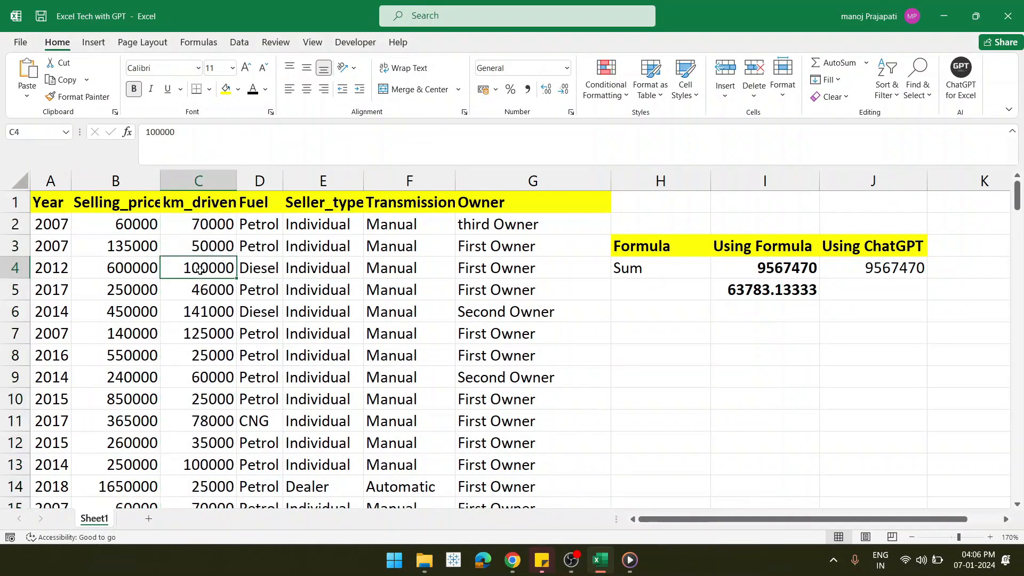
click(200, 177)
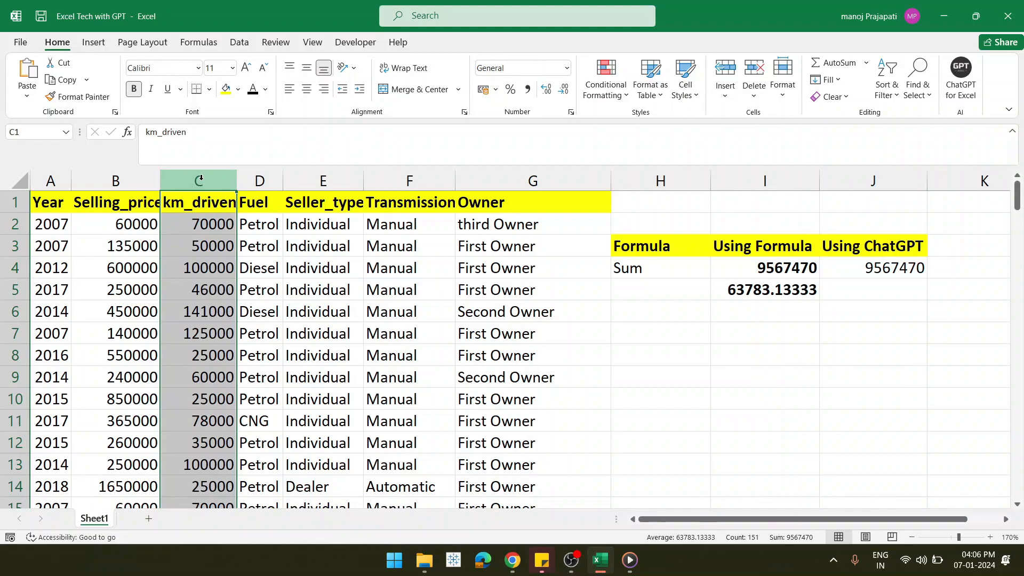
scroll(199, 340, down, 20)
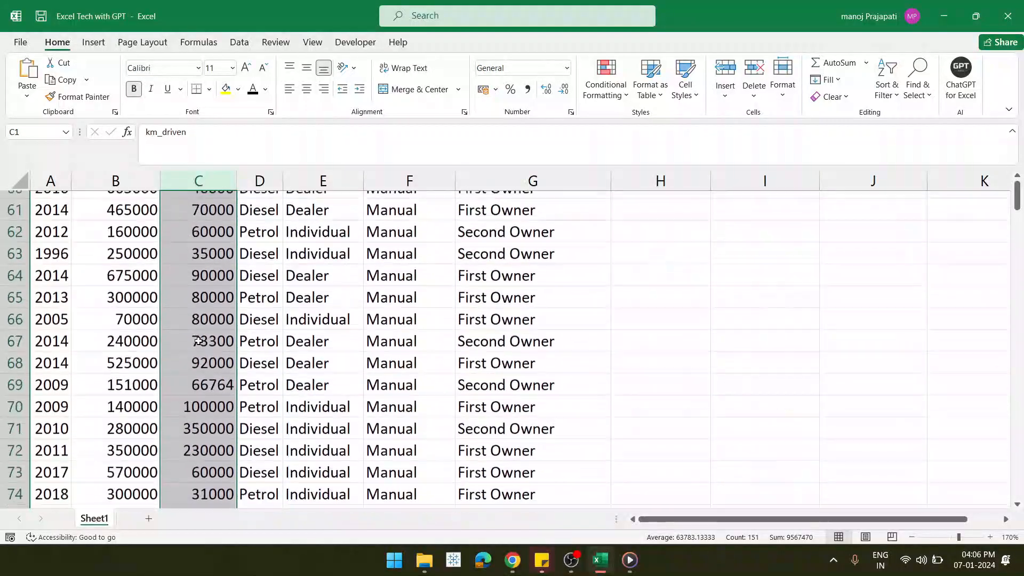
scroll(198, 340, down, 3)
scroll(199, 341, up, 10)
scroll(198, 341, down, 4)
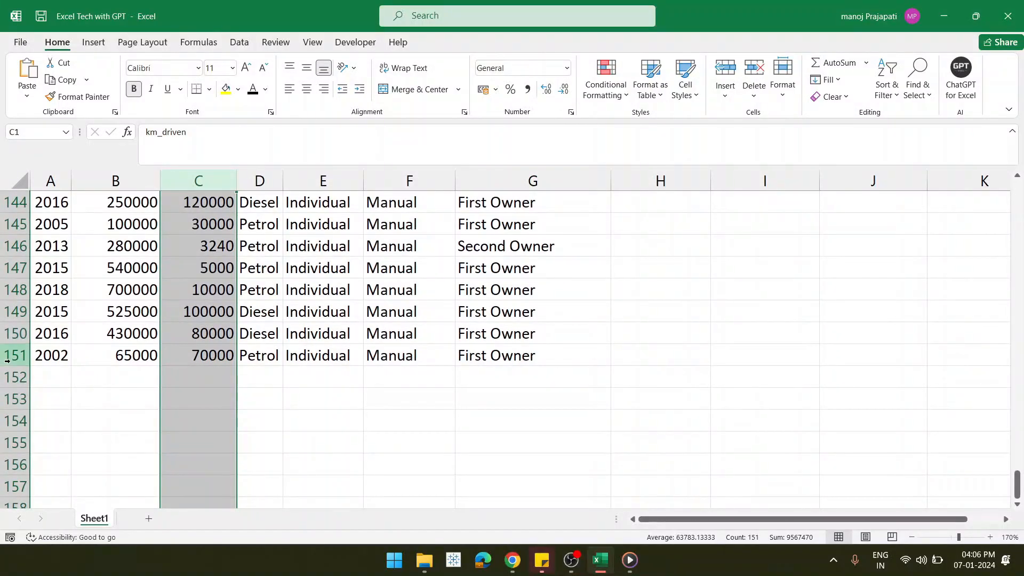
click(14, 356)
scroll(205, 317, up, 20)
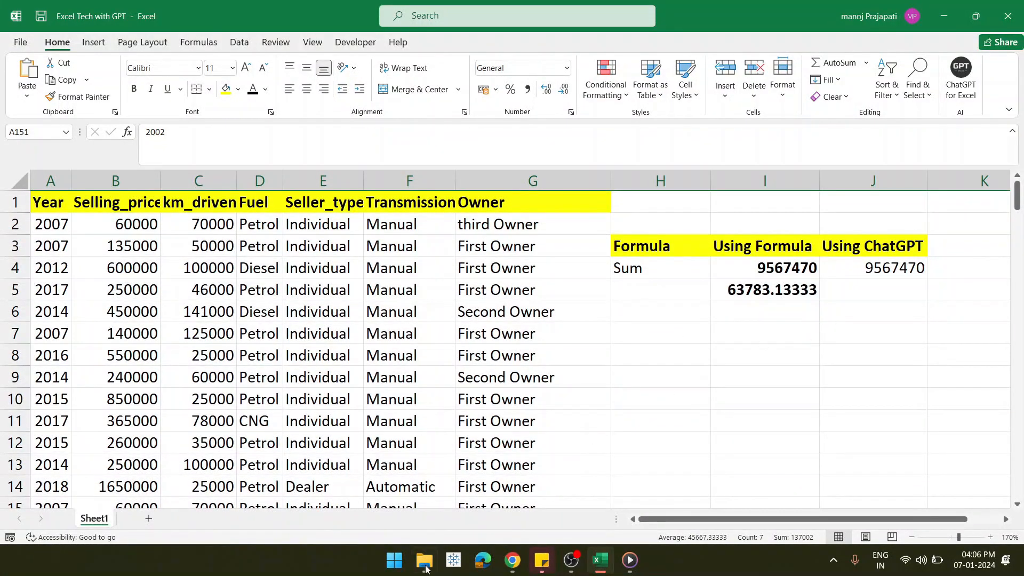
- Switch to ChatGPT in Chrome and send the request "calculate average in excel for column c and row 2 to 151"
click(512, 560)
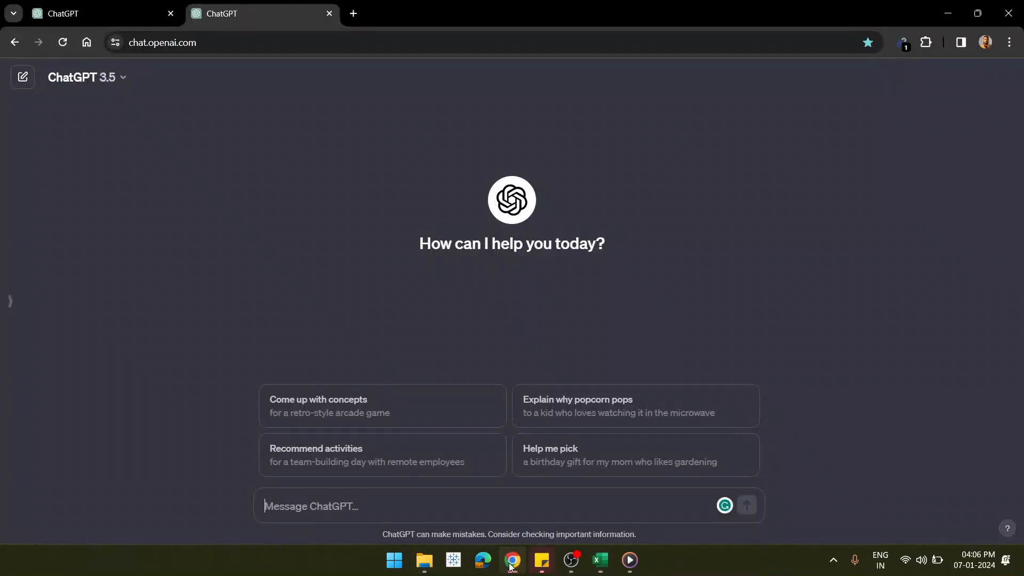
text(c)
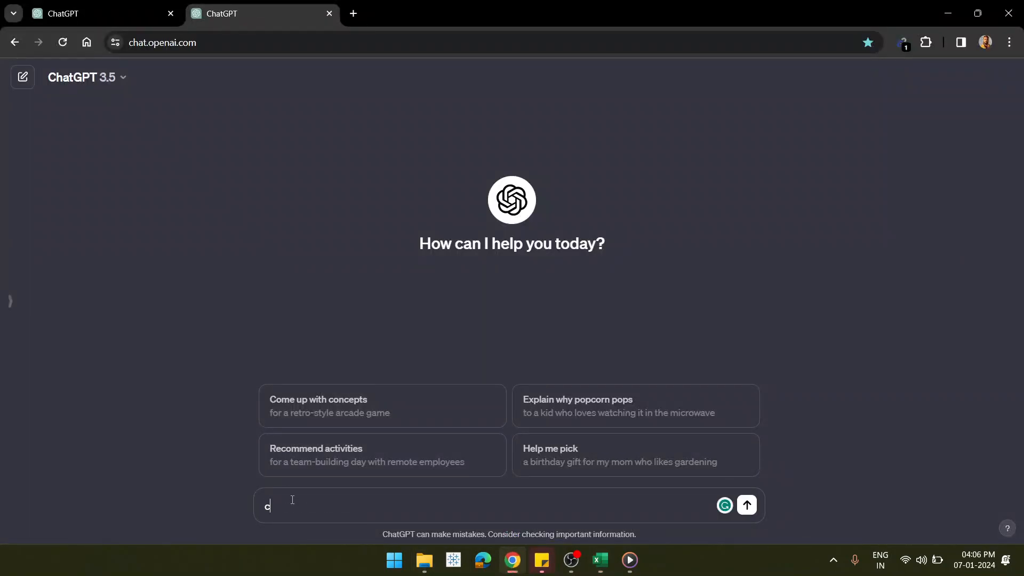
text(alulate)
mouse_move(292, 504)
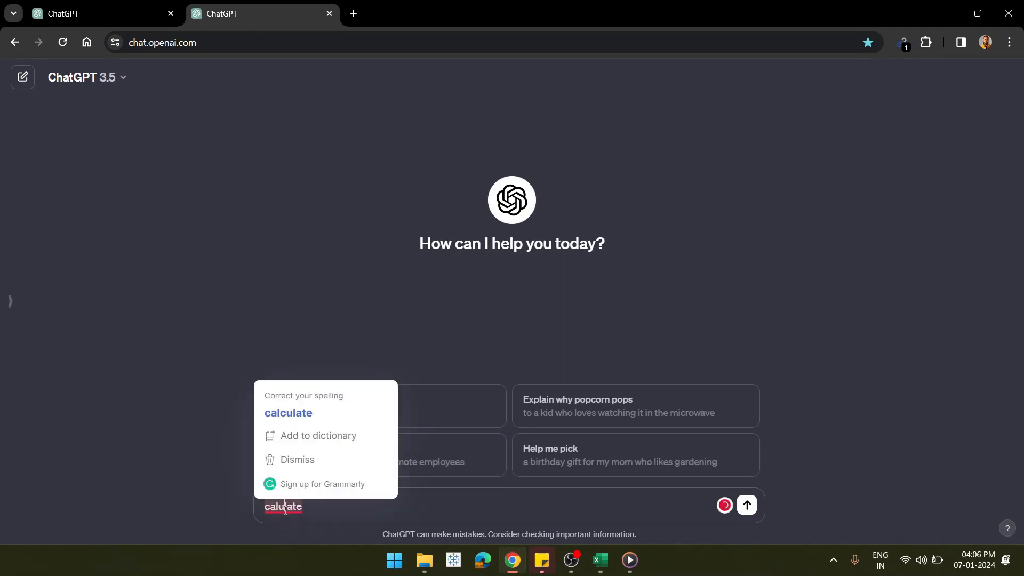
click(301, 412)
text(a)
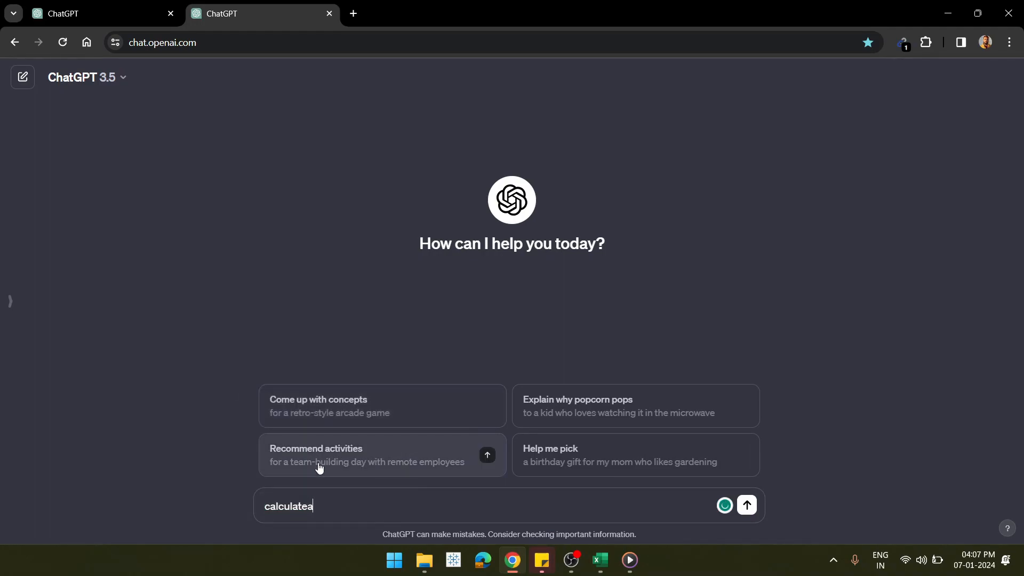
text(verage)
key(Left)
key(Left)
text(average  in excel for cl)
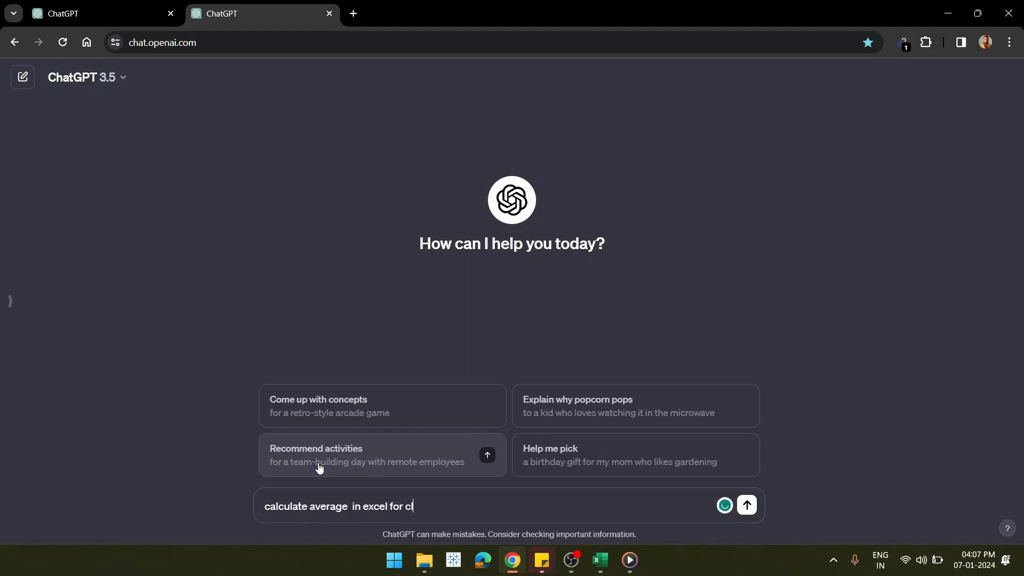
key(BackSpace)
text(olumn c and row 2 to 151)
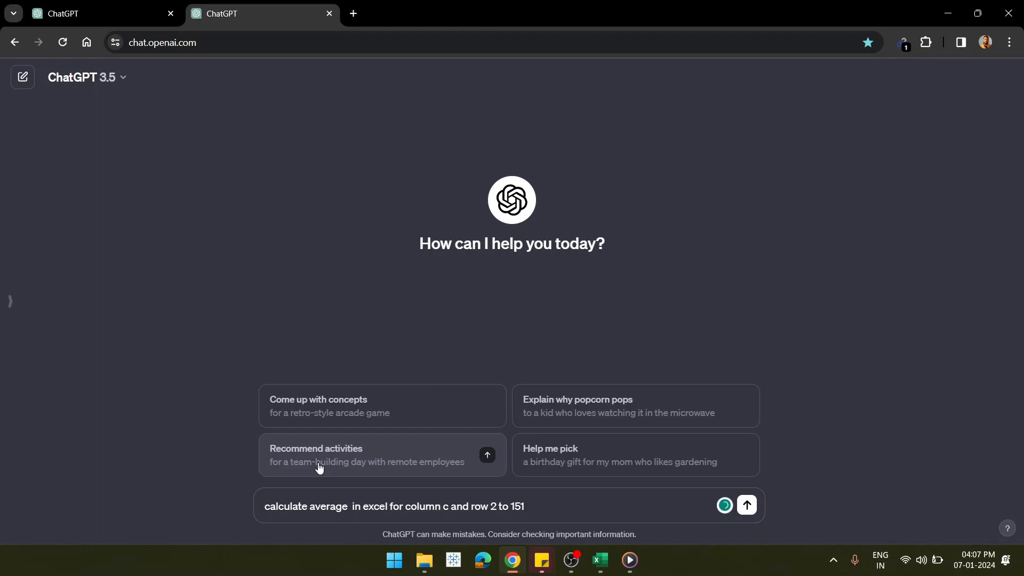
key(Return)
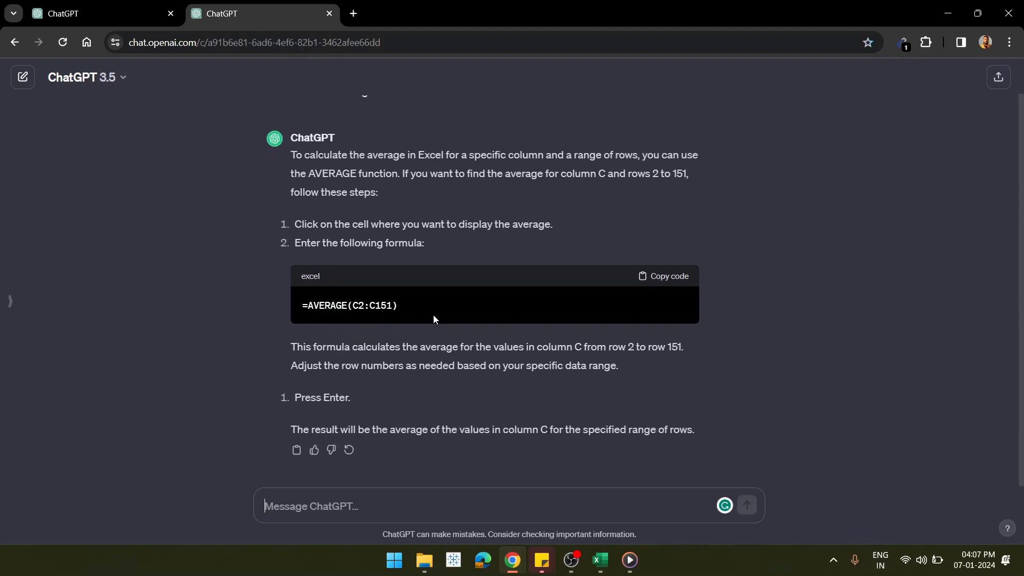
- Copy ChatGPT's formula =AVERAGE(C2:C151) into Excel cell J5 under Using ChatGPT, and recheck the pasted formula
click(666, 276)
click(600, 560)
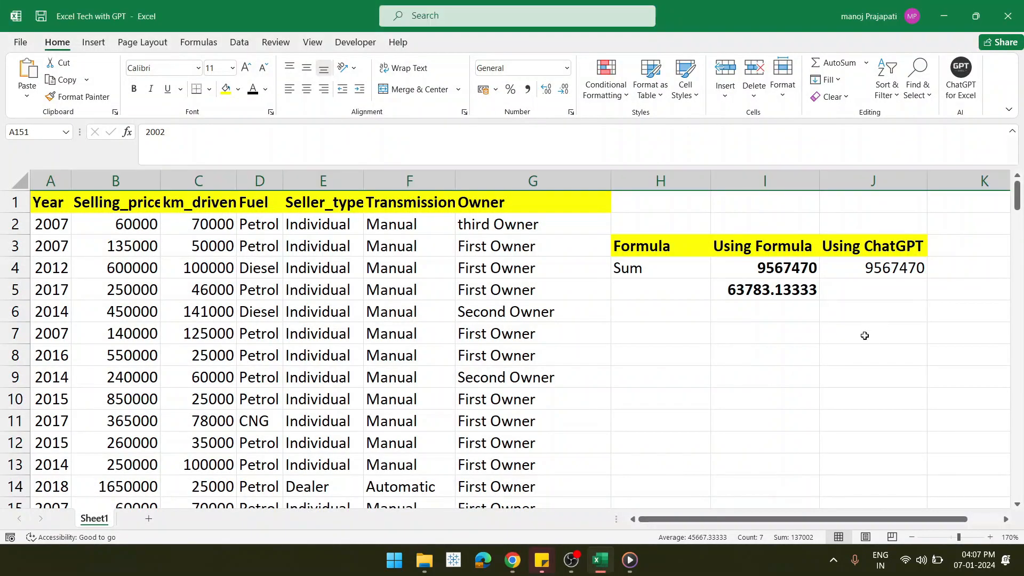
click(863, 296)
key(ctrl+v)
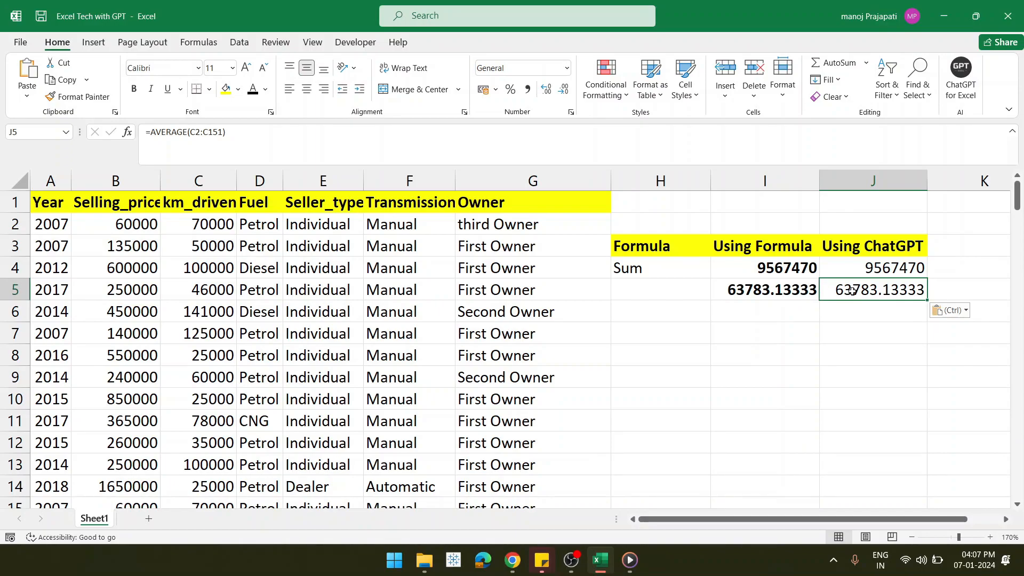
double_click(847, 290)
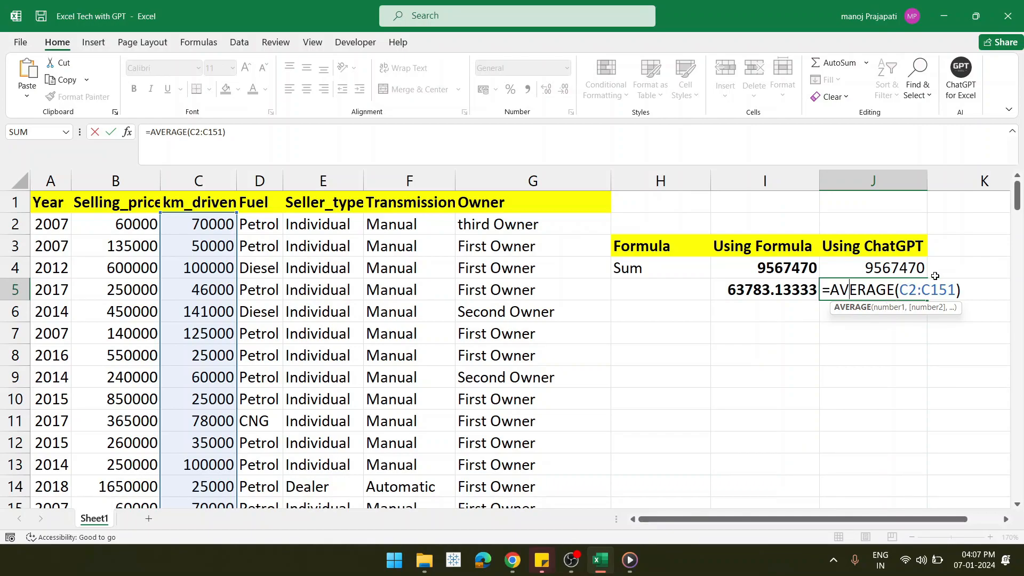
click(900, 290)
click(910, 289)
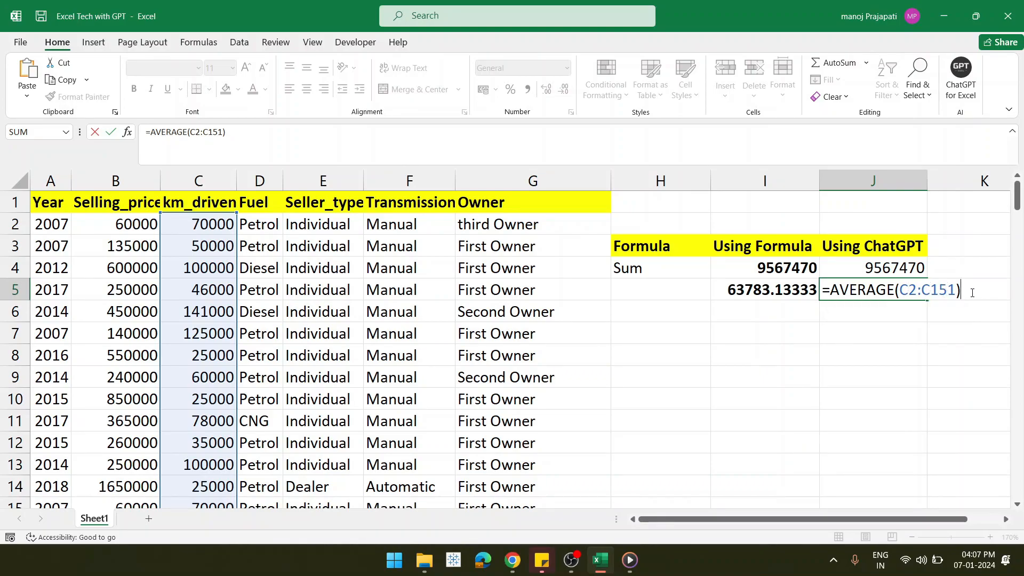
click(872, 328)
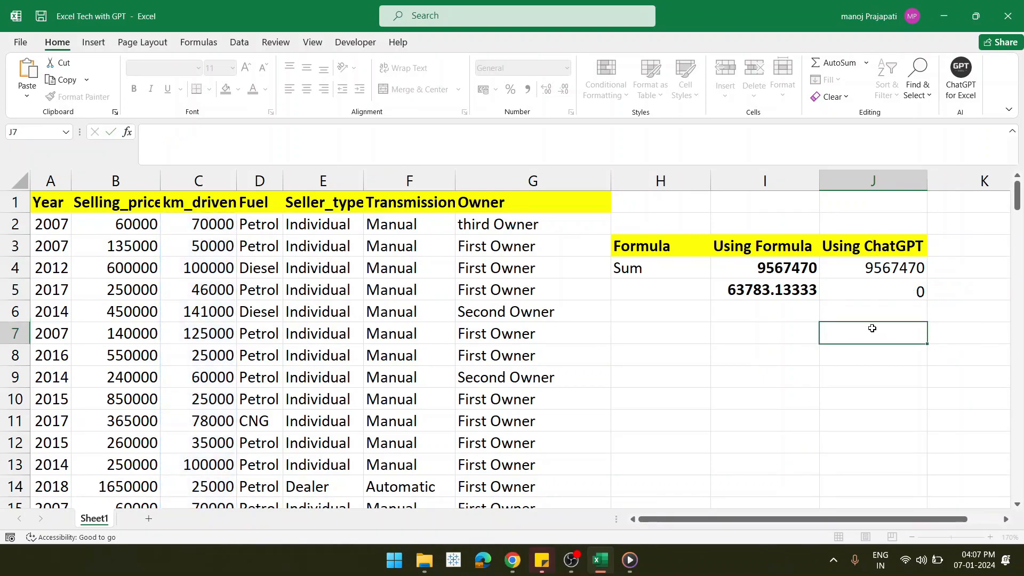
click(882, 290)
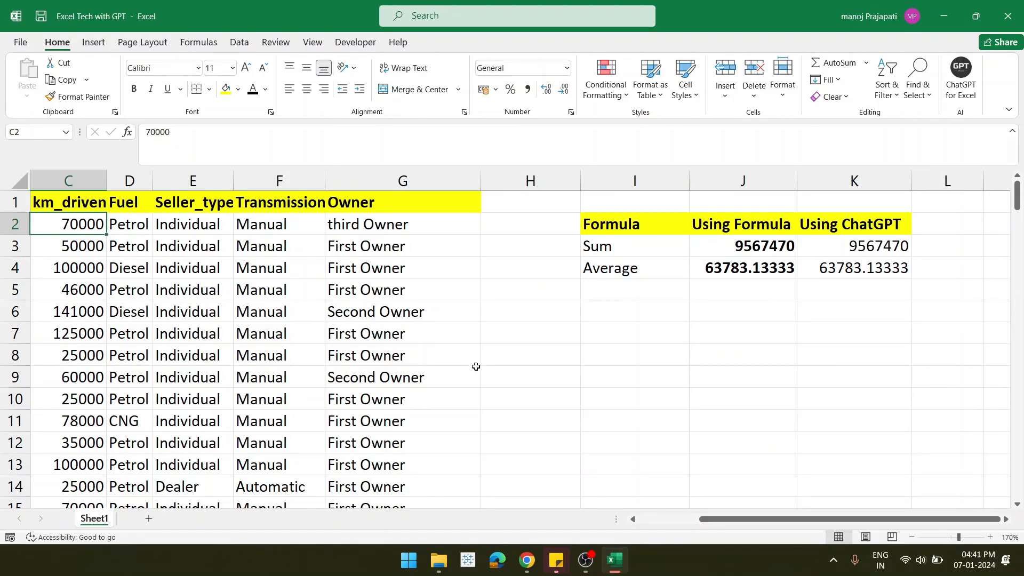
- Enter =IF(C2<80000,"Less","More") in cell J5 under Using Formula to classify the first km_driven value
click(732, 289)
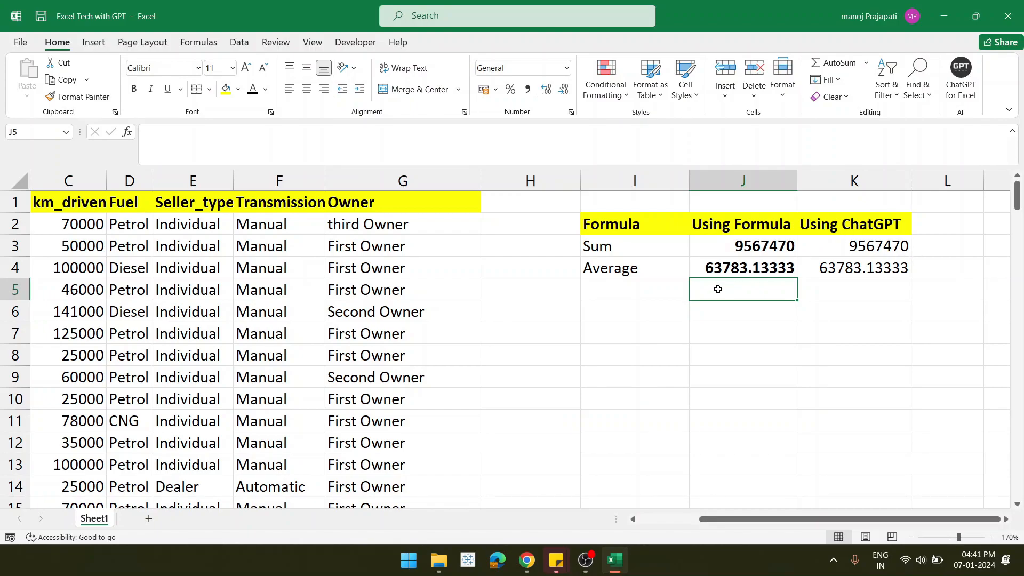
text(=if)
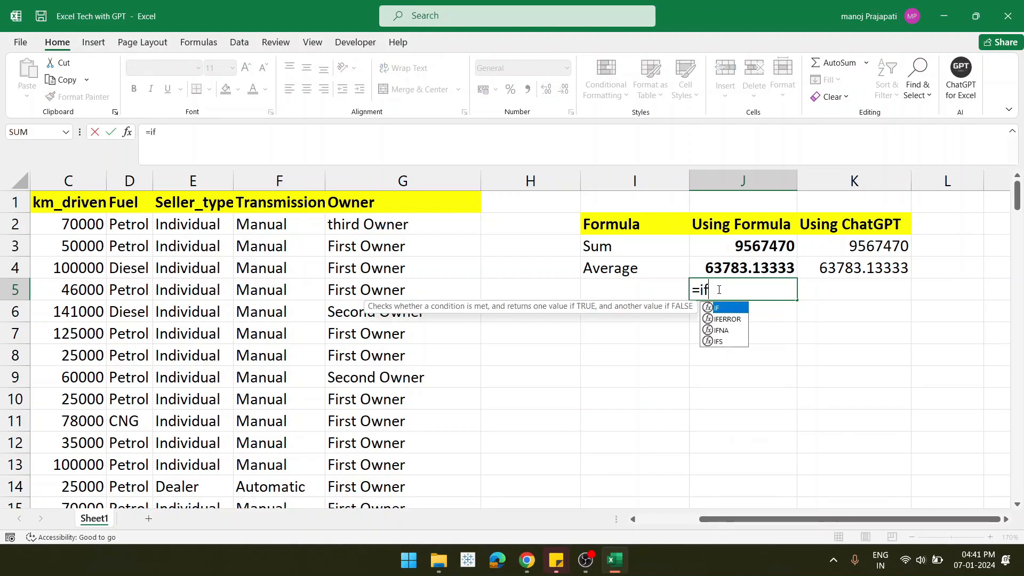
key(Tab)
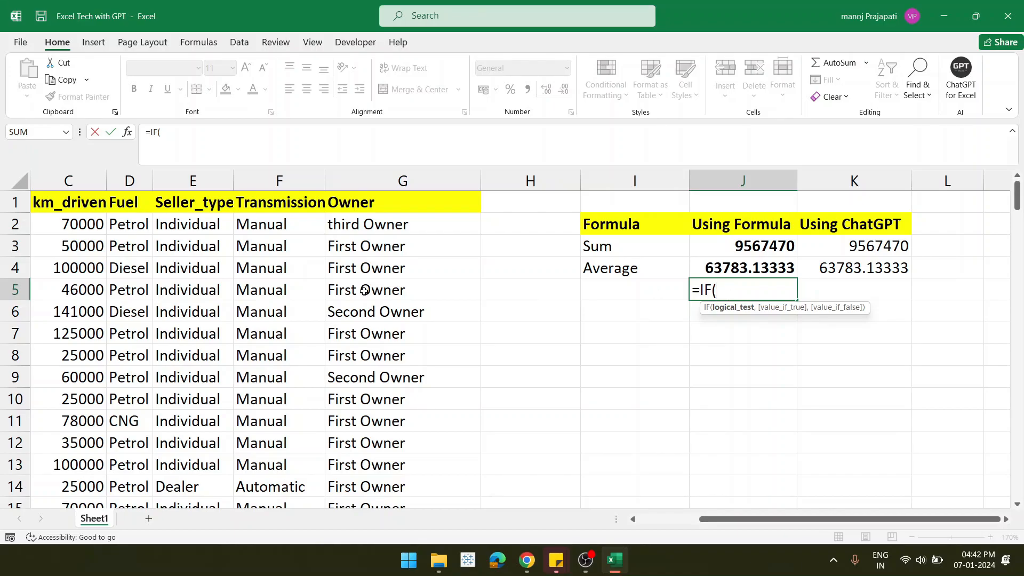
click(82, 227)
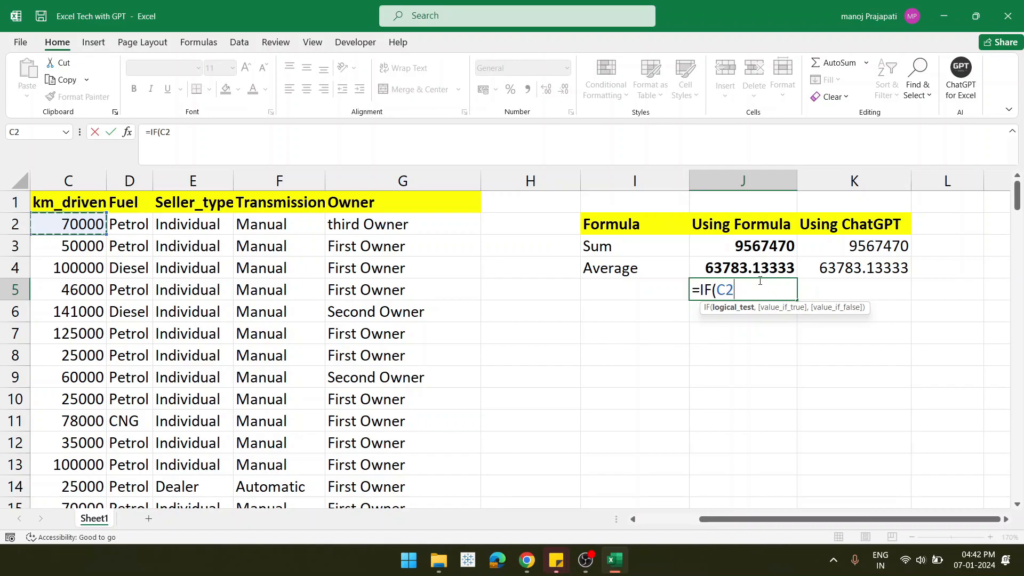
text(<80000,"Le)
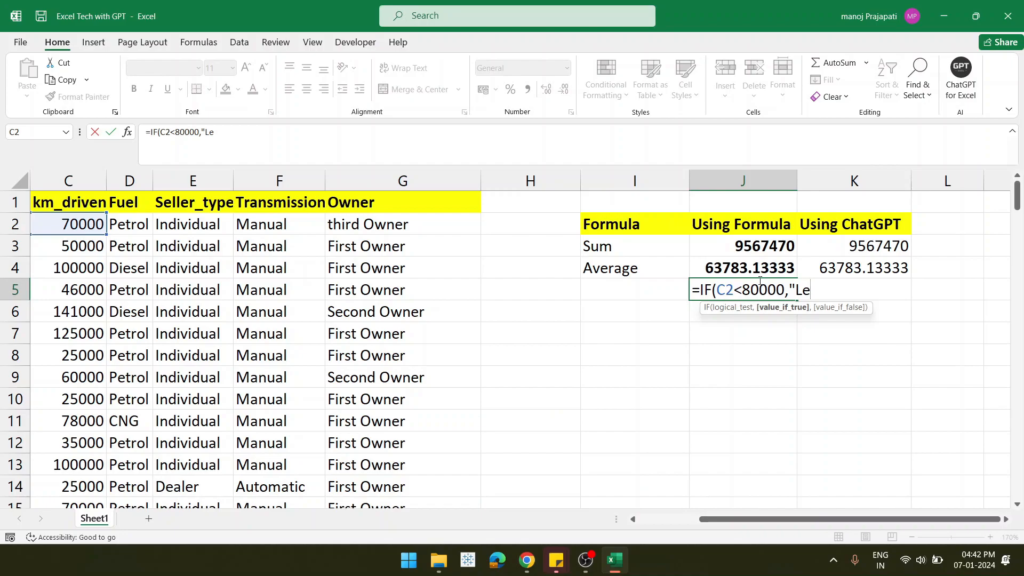
text(ss",)
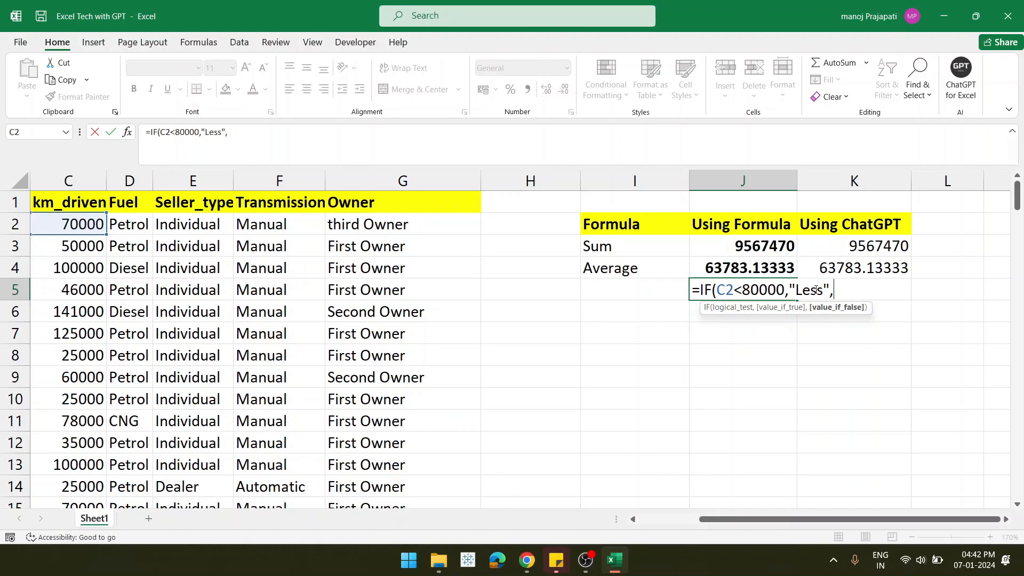
text("")
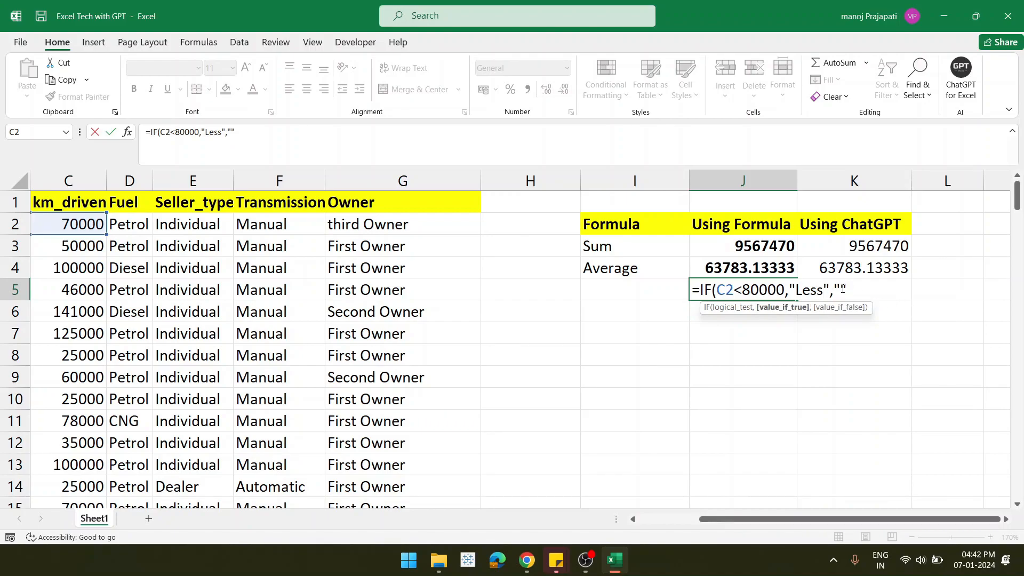
click(842, 288)
text(More")
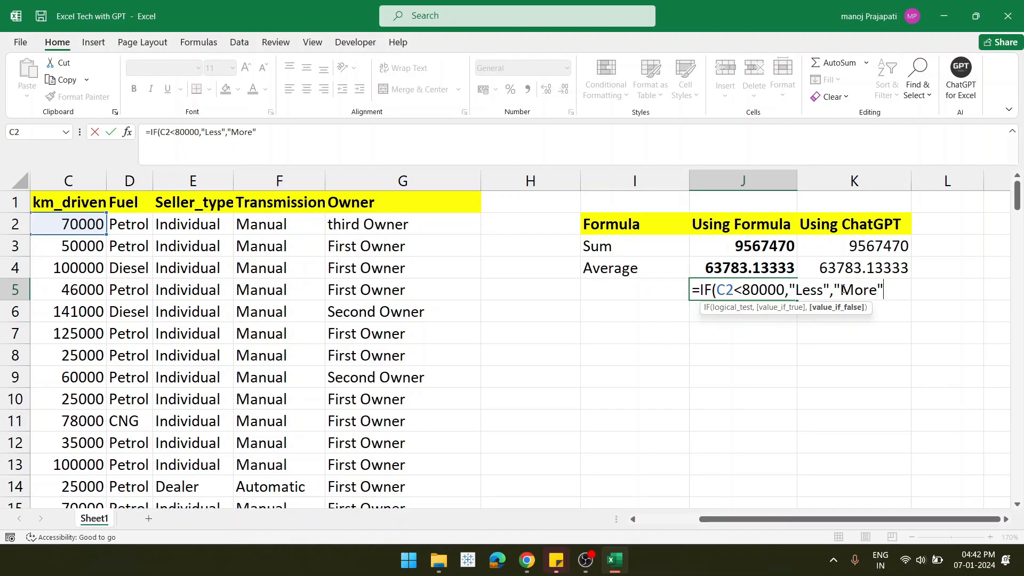
text())
key(Return)
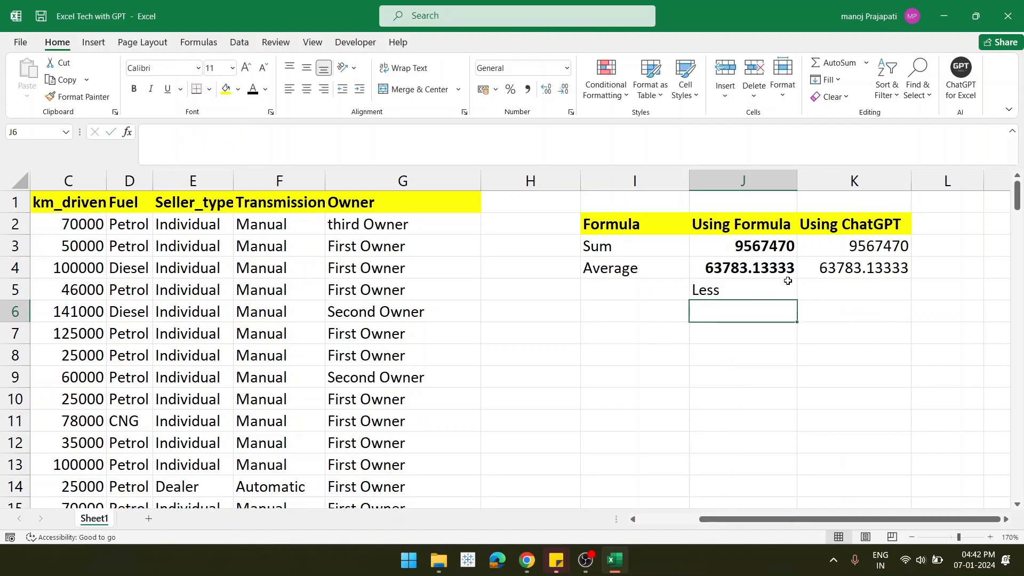
- Examine the IF formula in J5 against cell C2, checking its condition and its true and false values
click(736, 289)
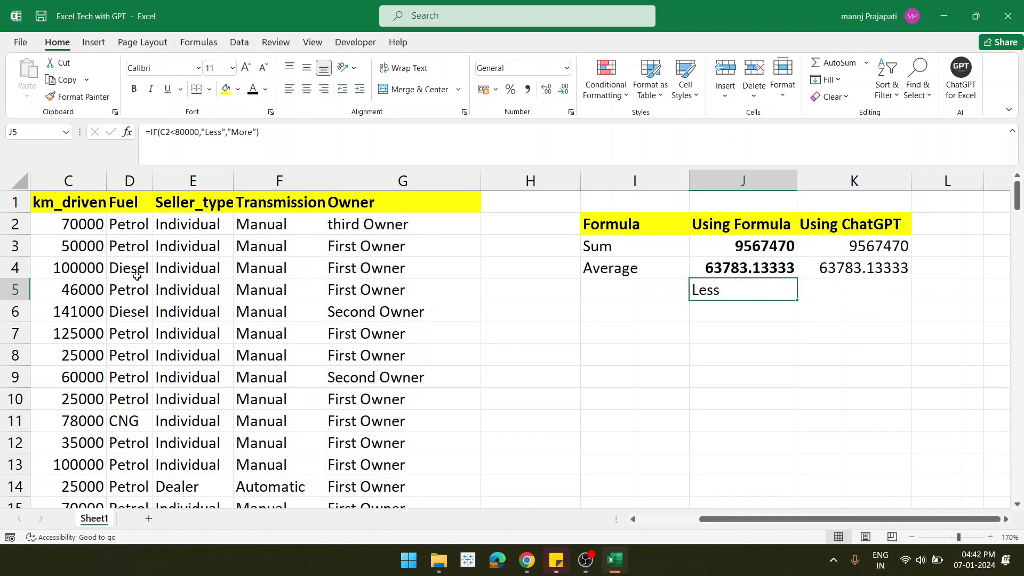
click(75, 223)
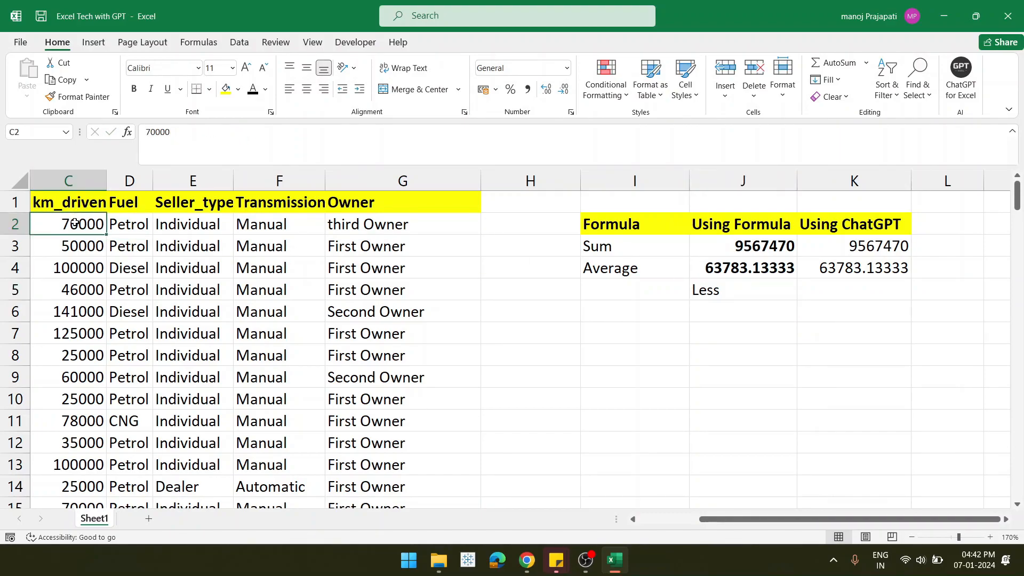
click(708, 289)
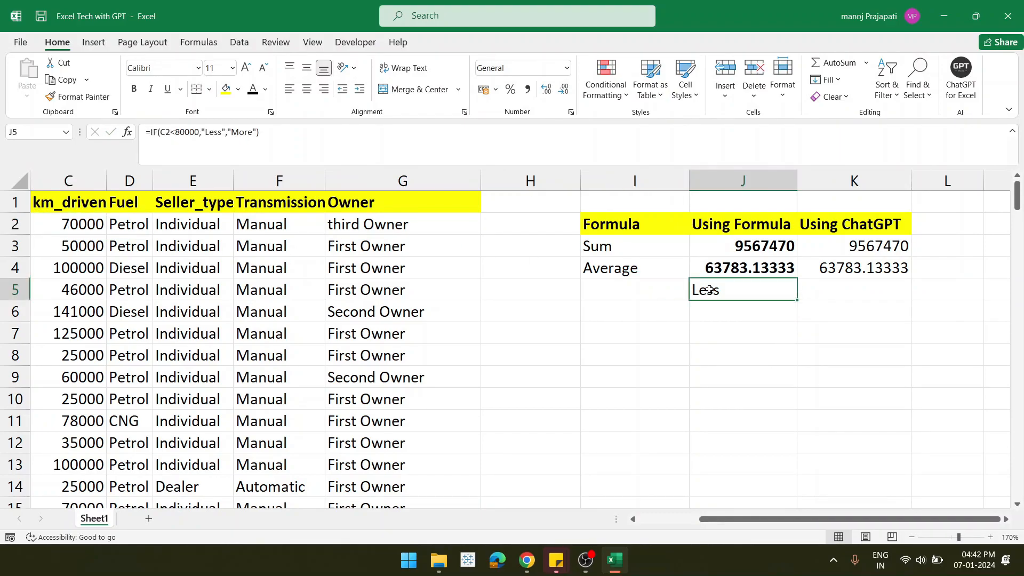
double_click(746, 294)
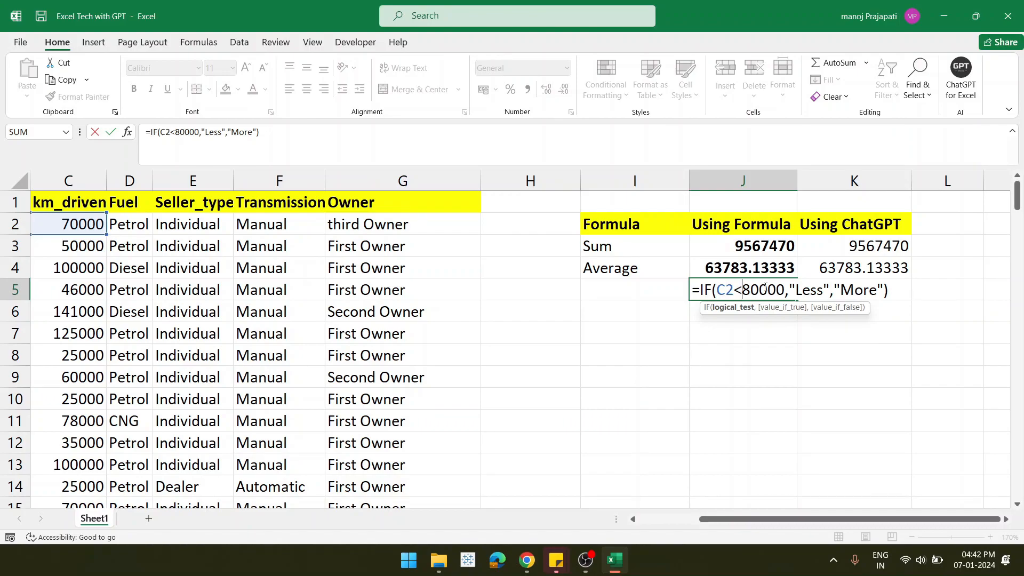
double_click(808, 291)
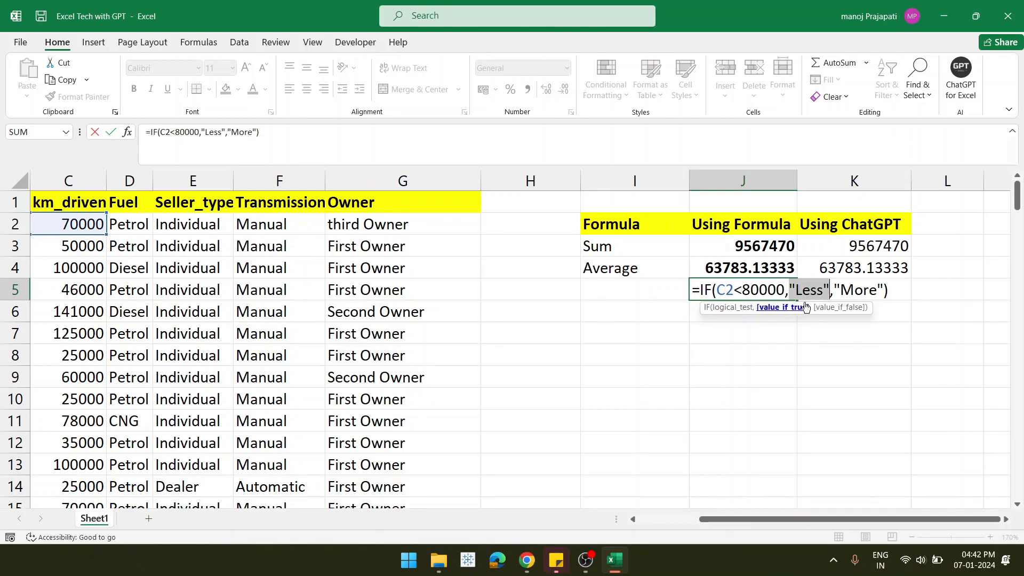
click(808, 290)
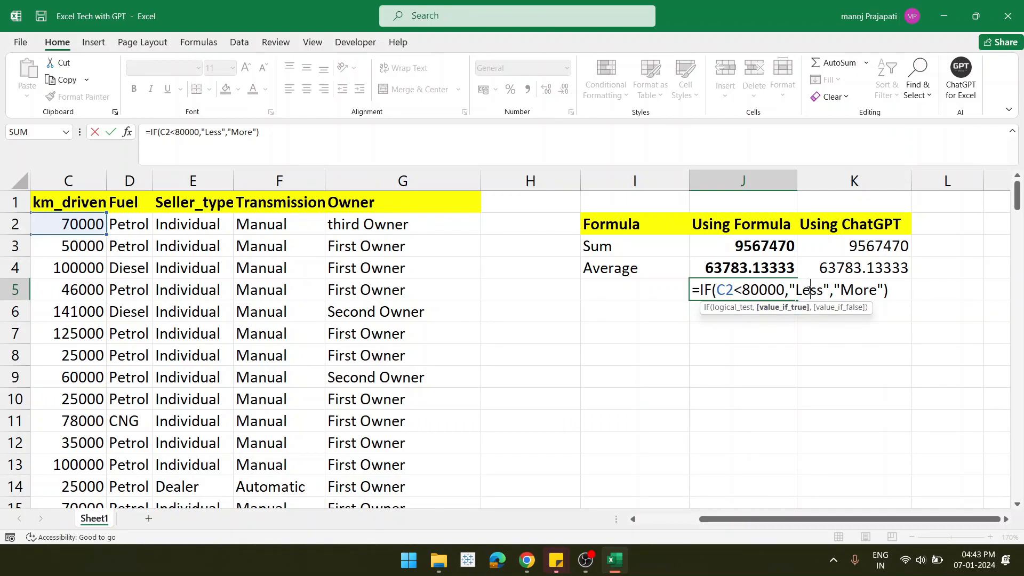
click(863, 290)
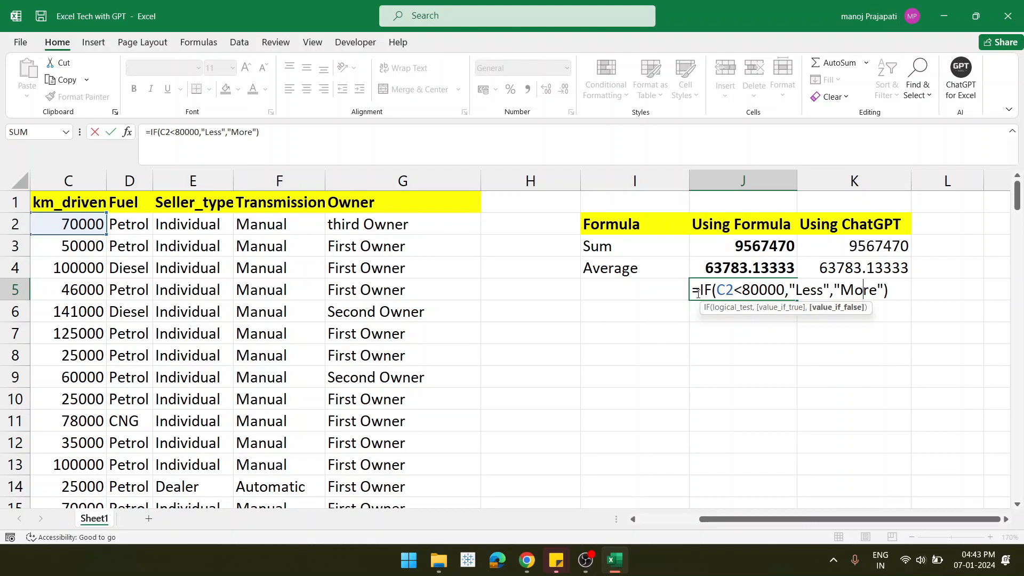
click(686, 337)
- Fill the IF formula from J5 down to J8 and check the copied result in J7
click(723, 294)
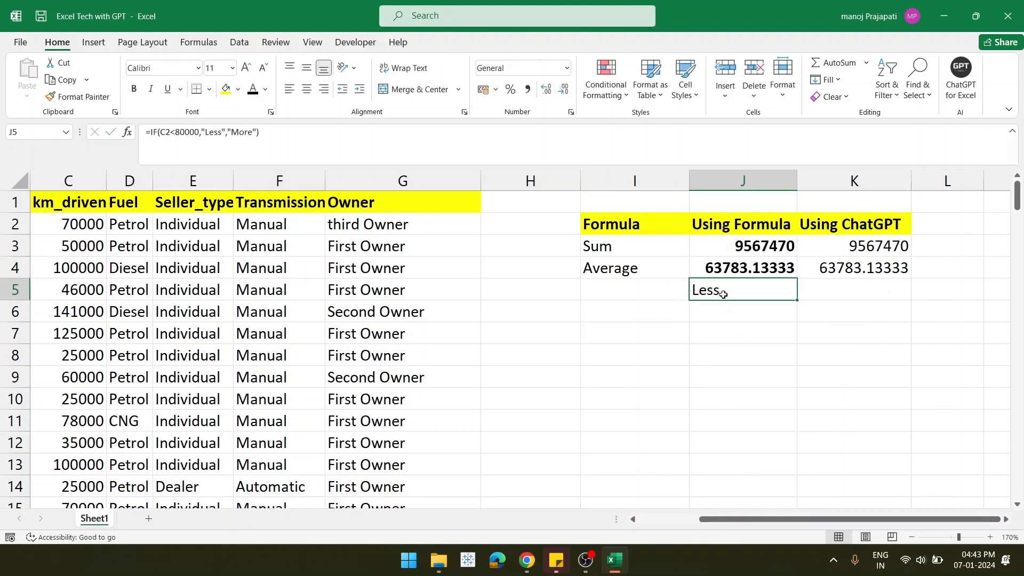
drag(797, 298, 797, 366)
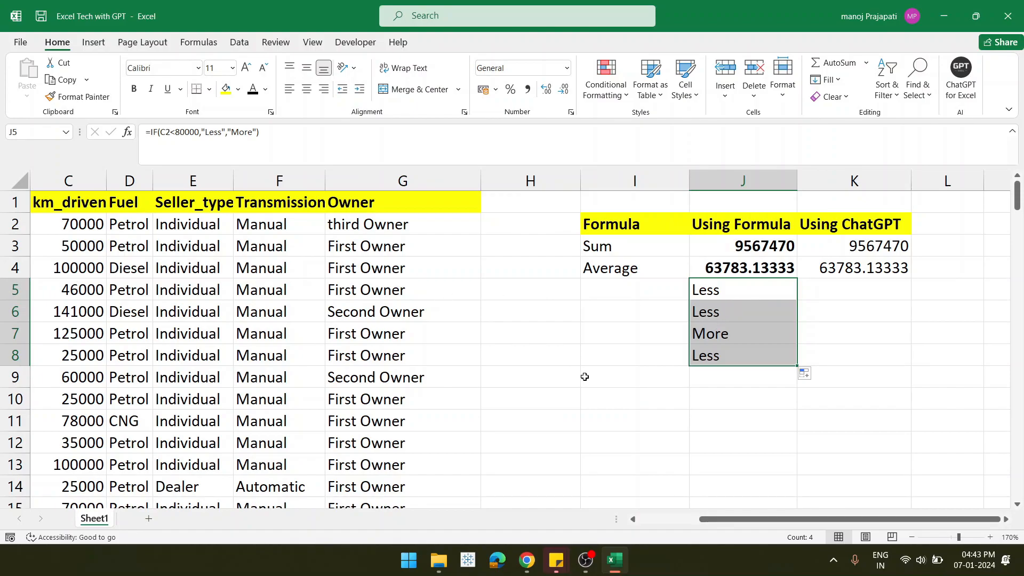
click(723, 334)
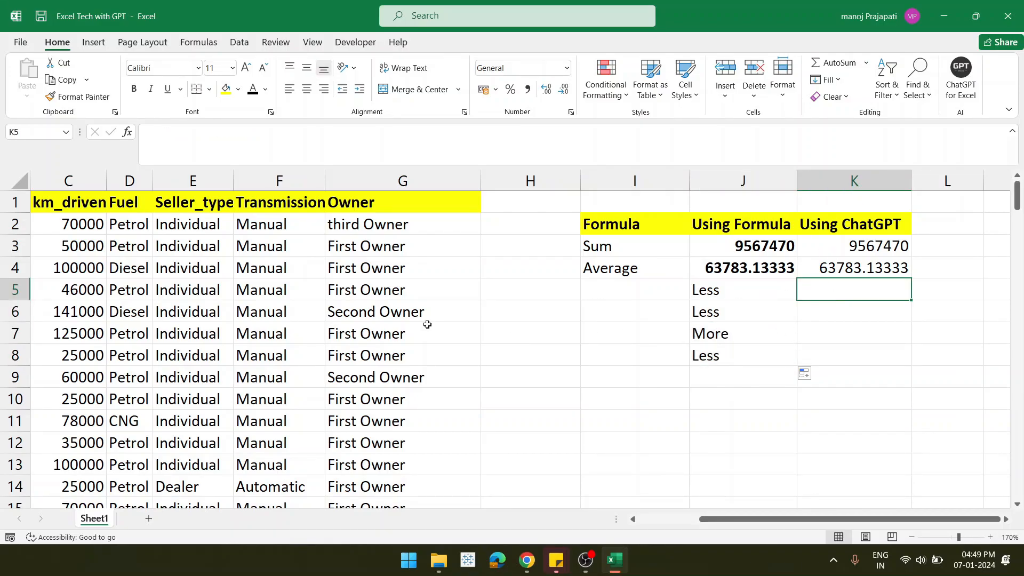
- Switch to ChatGPT and send the prompt "write excel formula for cell c2 if its less than 80000 then show less other wise more"
scroll(427, 324, left, 1)
scroll(425, 322, right, 1)
click(79, 227)
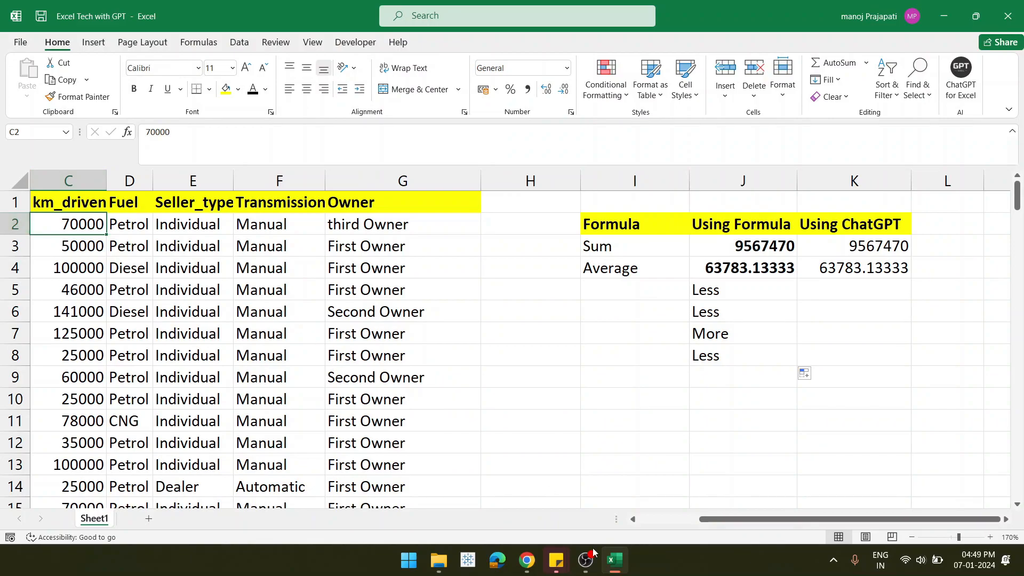
click(527, 562)
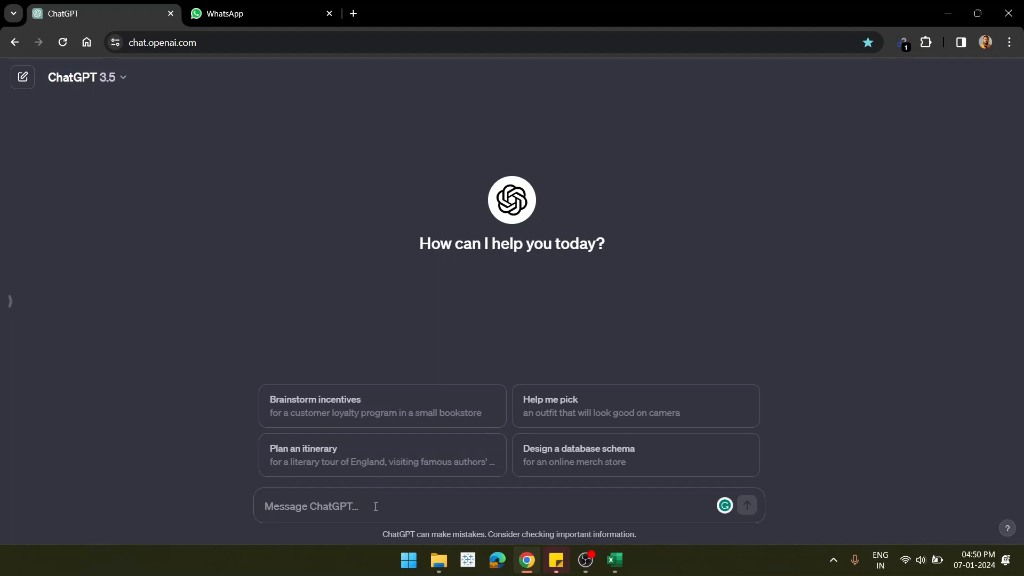
text(we)
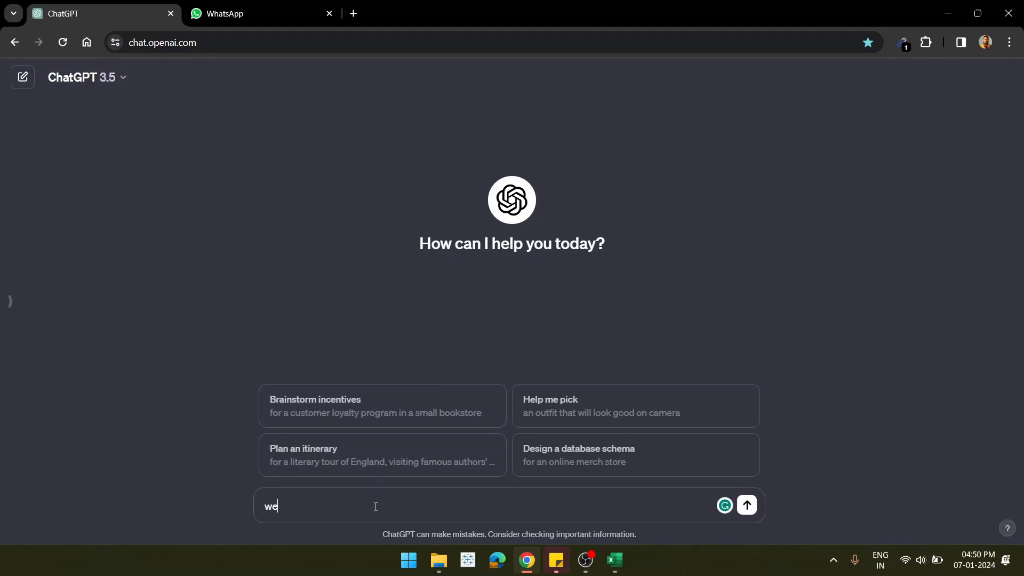
text(ite excel formula )
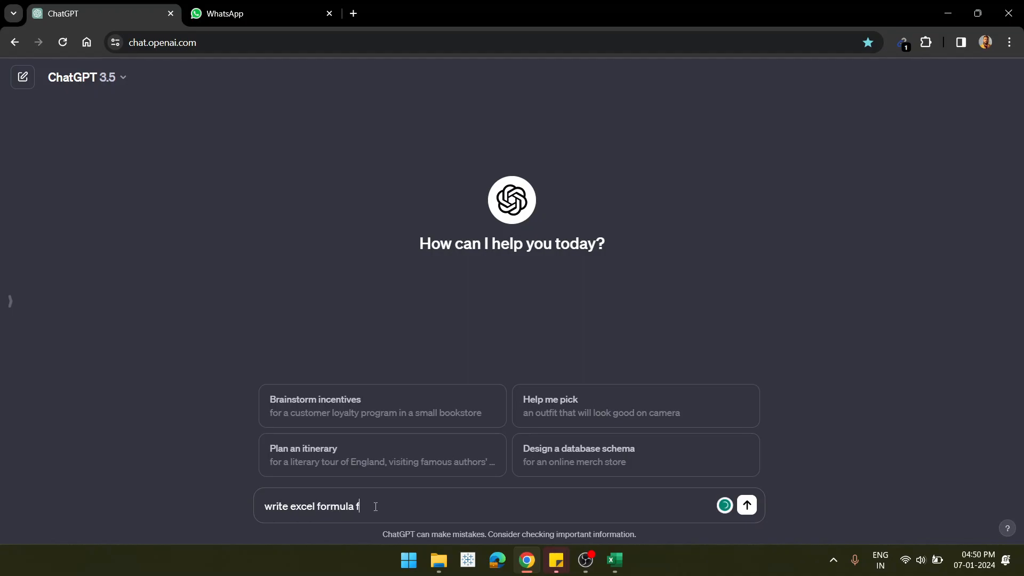
text(for cell c2 if its less than 8000)
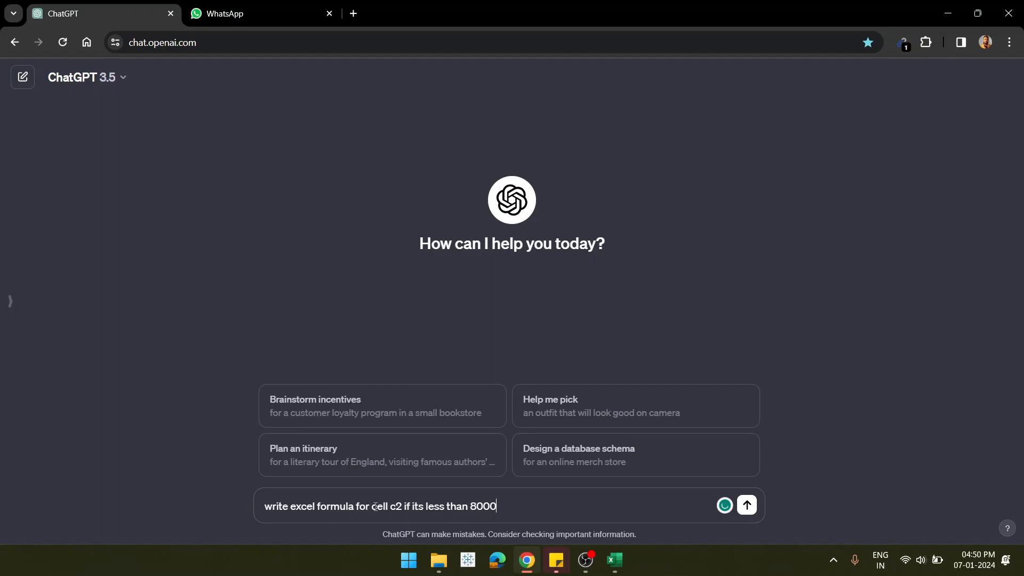
text(0 then show less )
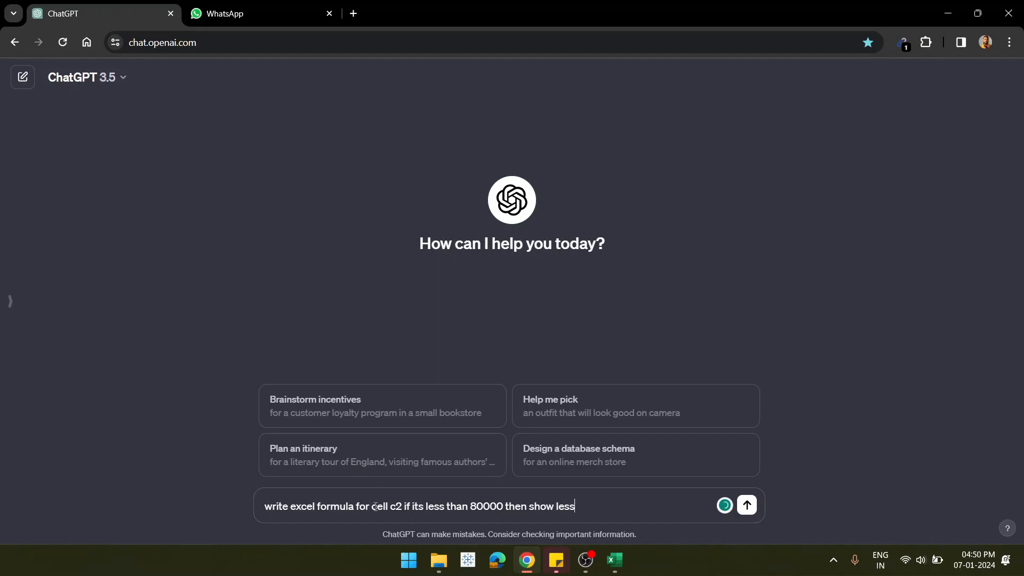
text(other wise more)
key(Return)
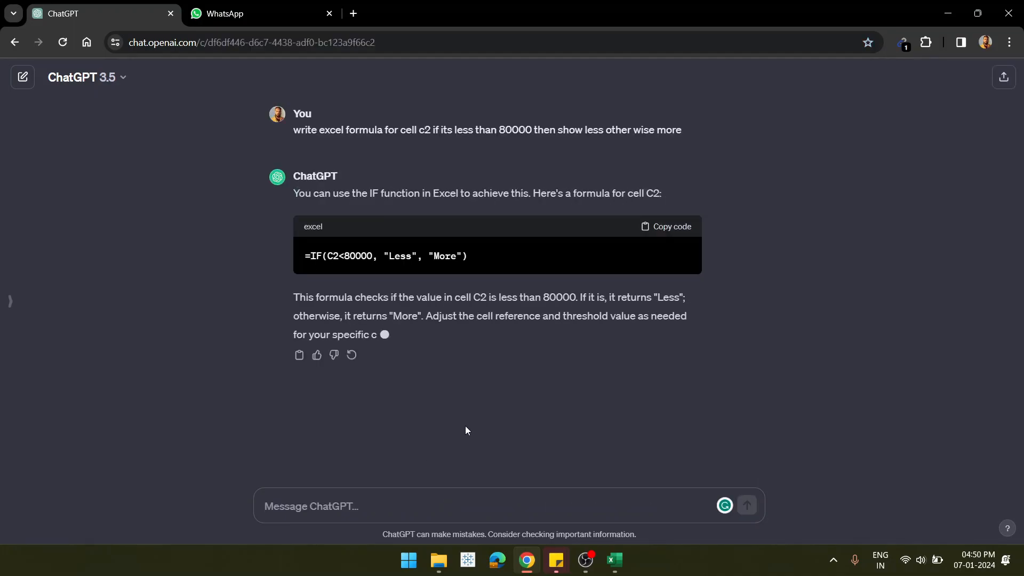
- Copy ChatGPT's formula =IF(C2<80000, "Less", "More") into Excel cell K5 under Using ChatGPT and fill it down to K8
click(664, 228)
click(614, 559)
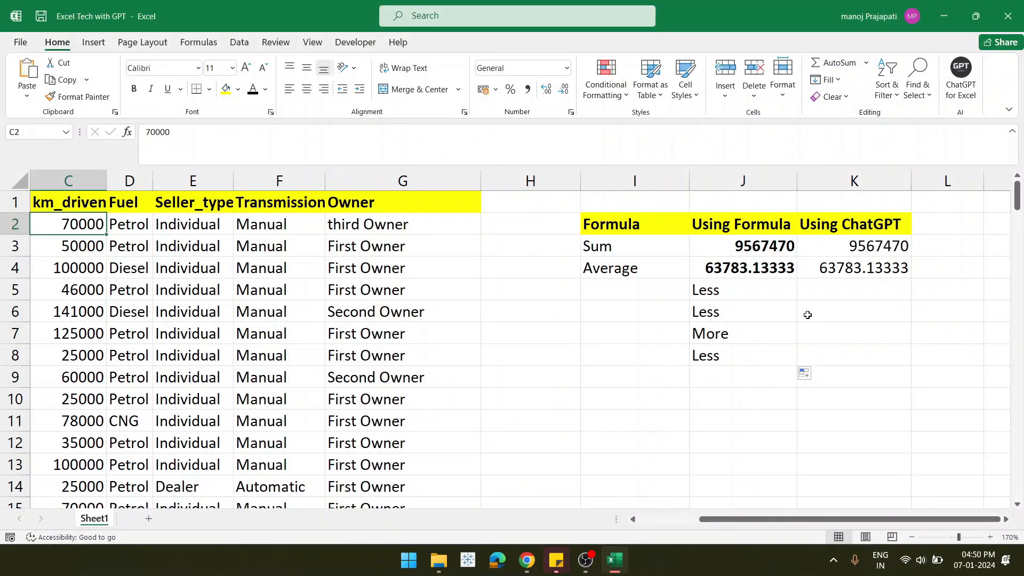
click(831, 290)
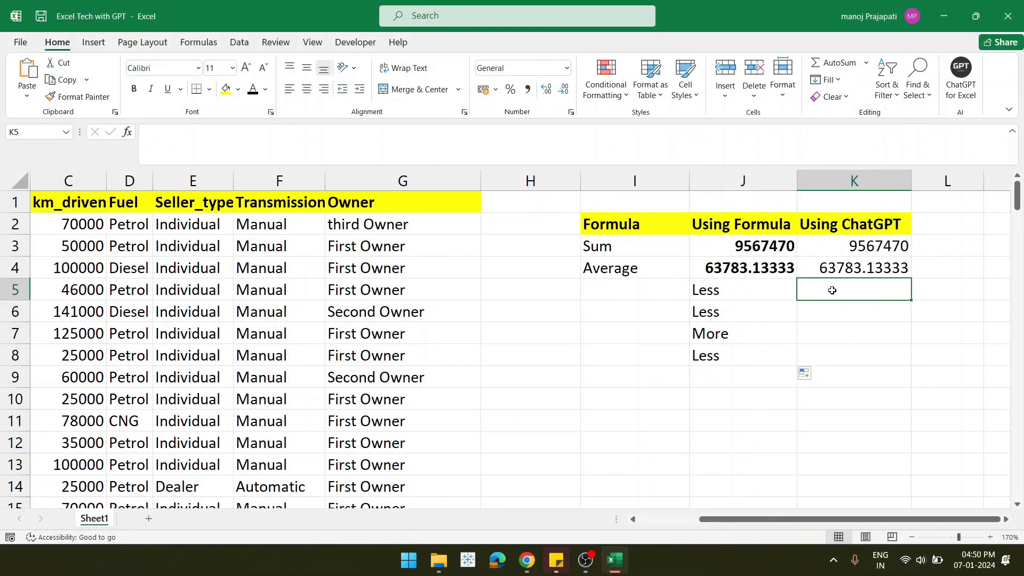
text(=IF(C2<80000, "Less", "More"))
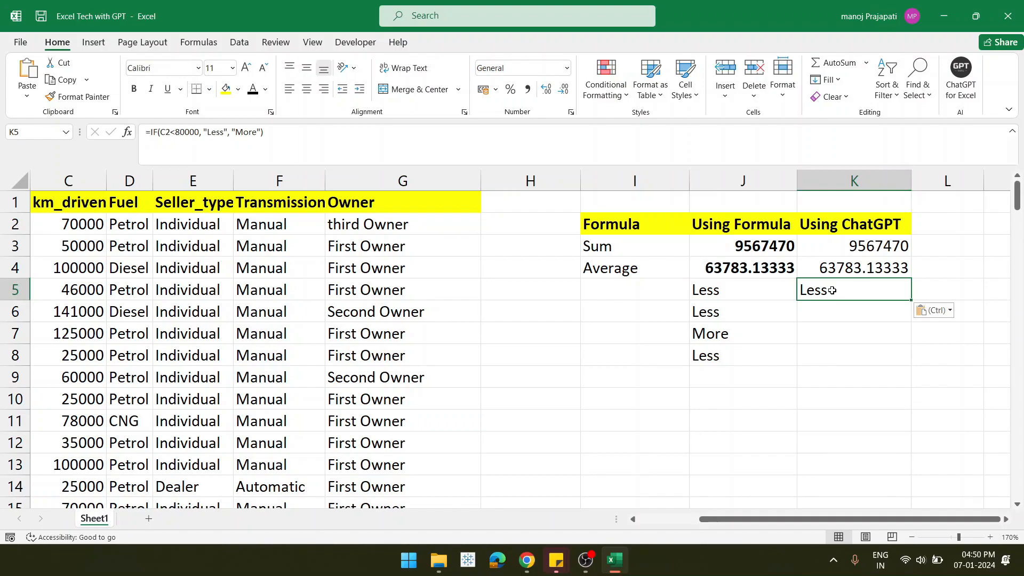
drag(911, 299, 909, 361)
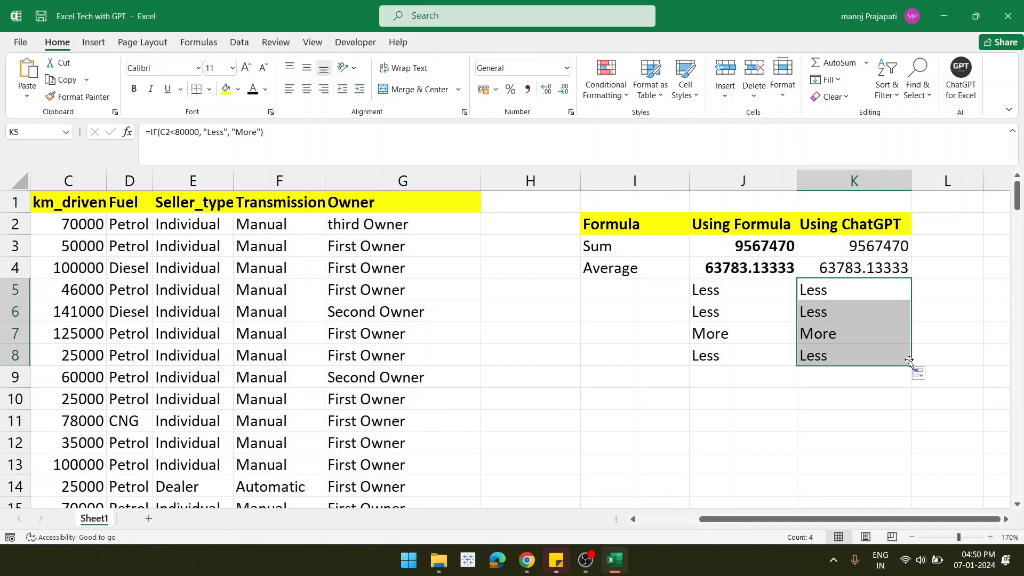
- Examine the IF formula in K5 and compare it with ChatGPT's answer in the browser, leaving the cell unedited
click(834, 294)
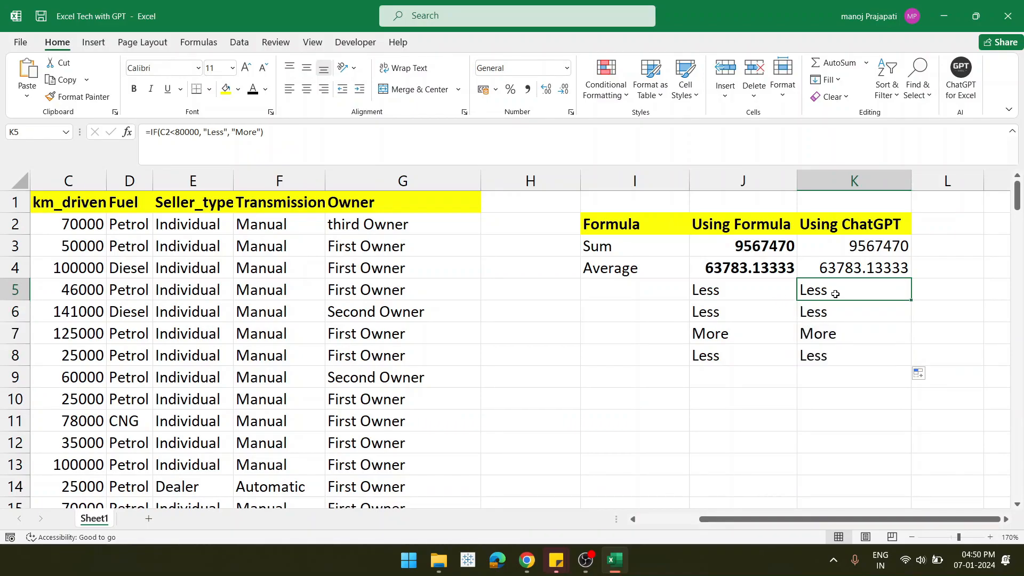
double_click(835, 293)
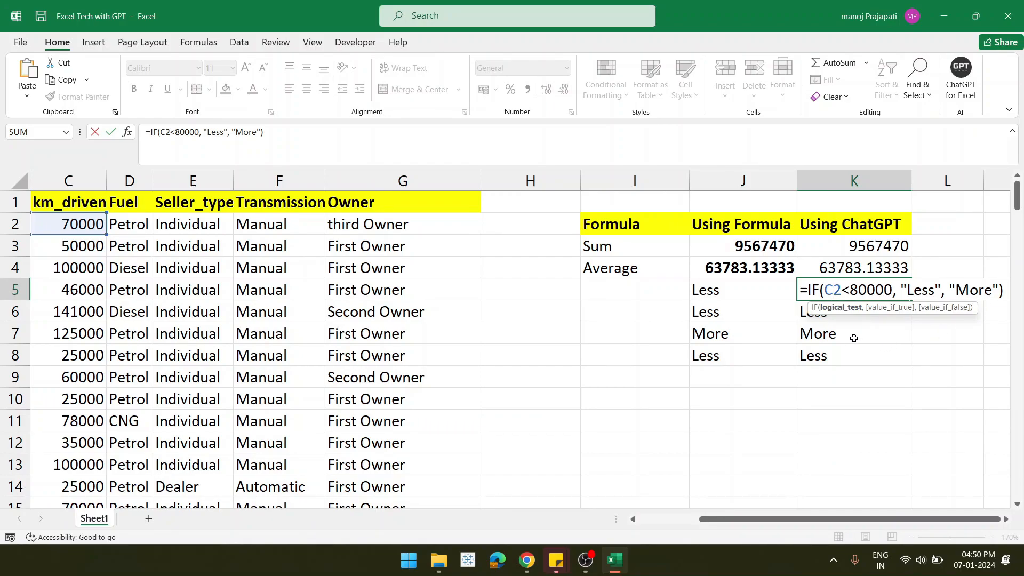
click(525, 563)
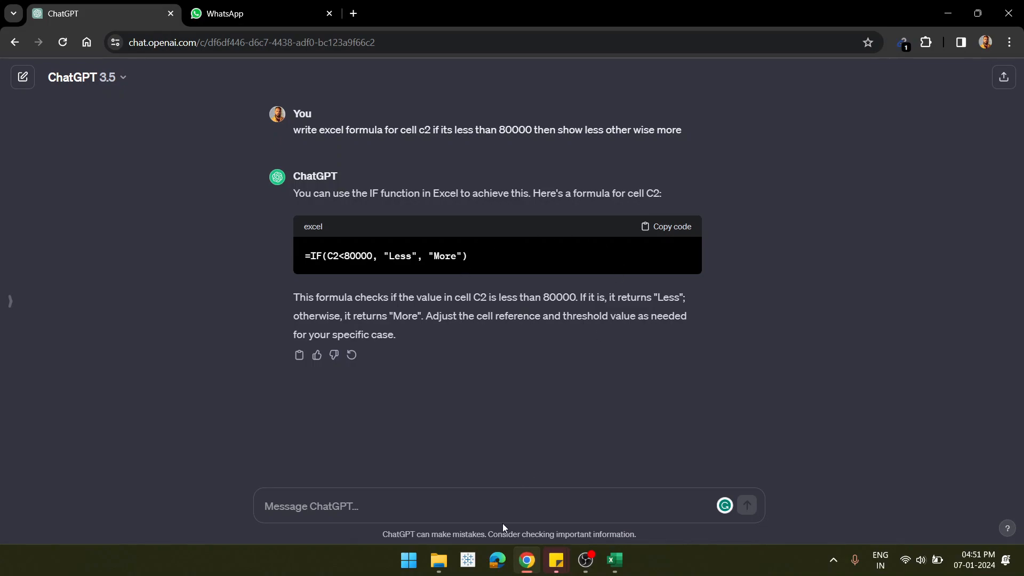
click(611, 562)
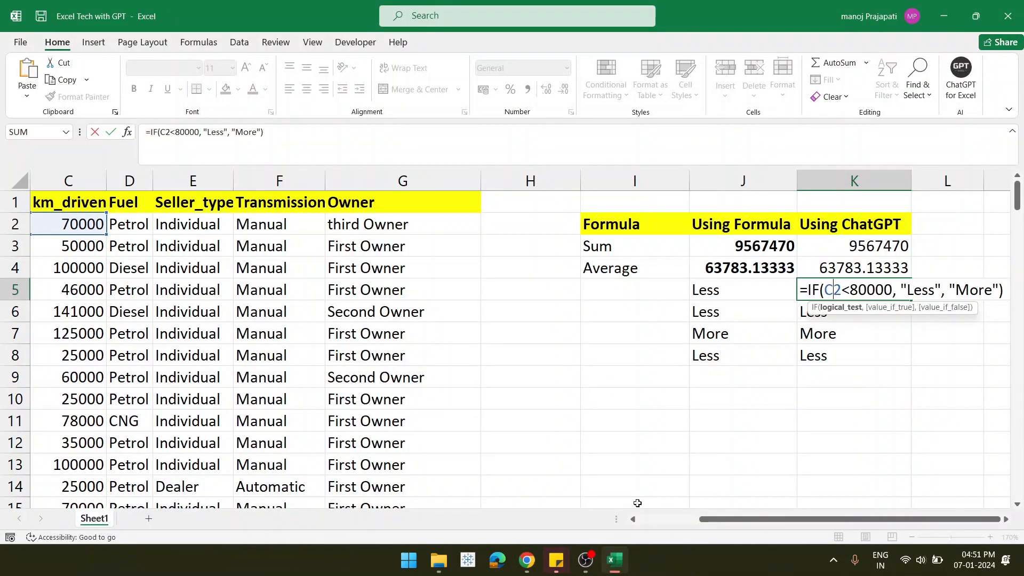
click(840, 326)
click(829, 292)
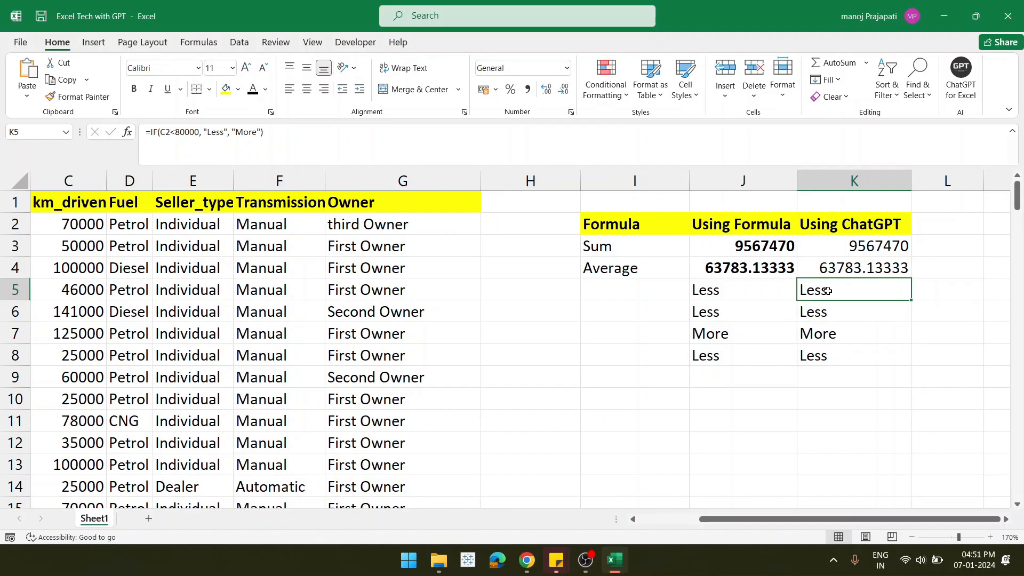
- Check the filled IF formula in K8 against the original in K5 under Using ChatGPT
click(832, 358)
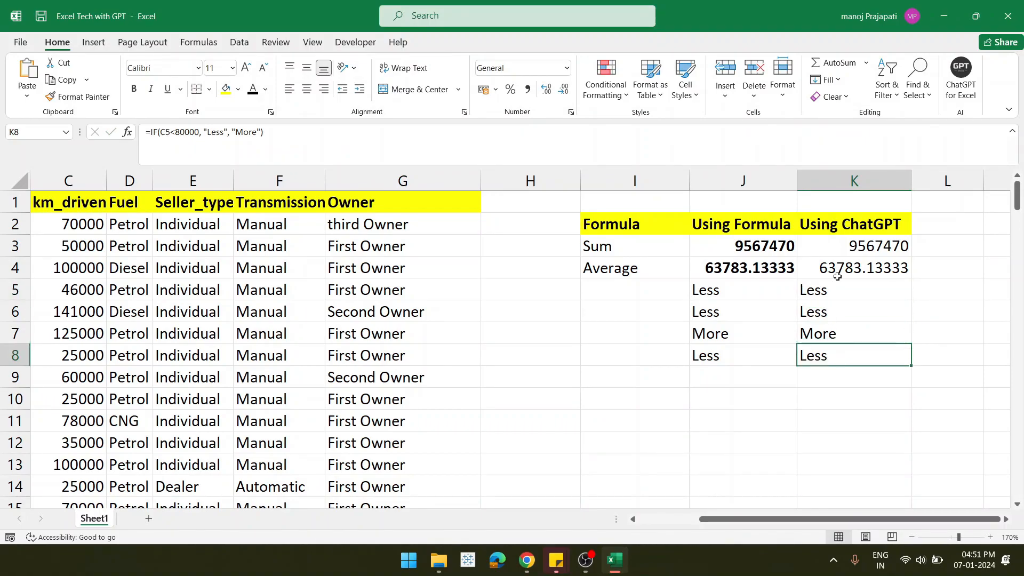
click(831, 294)
click(830, 357)
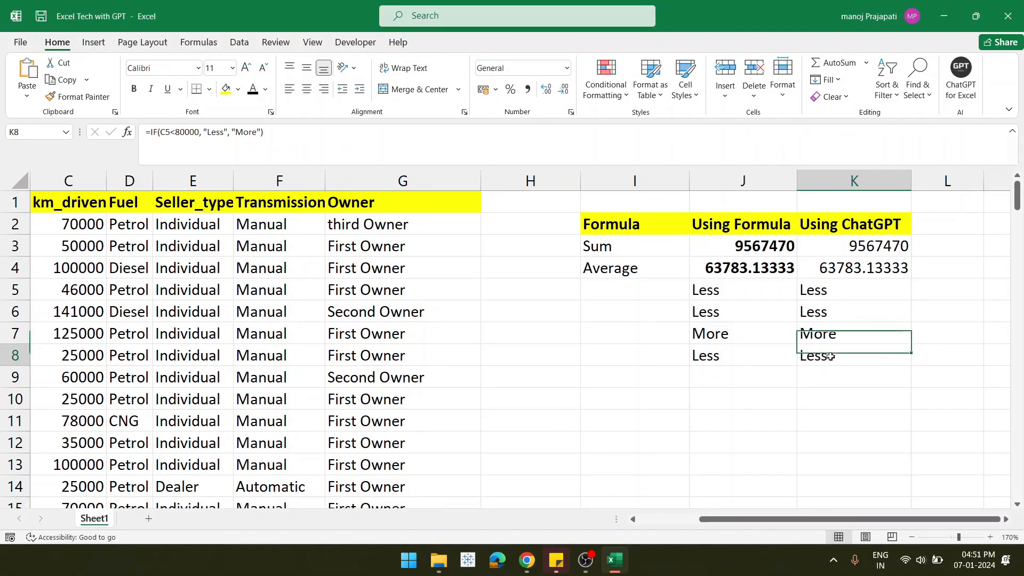
click(835, 286)
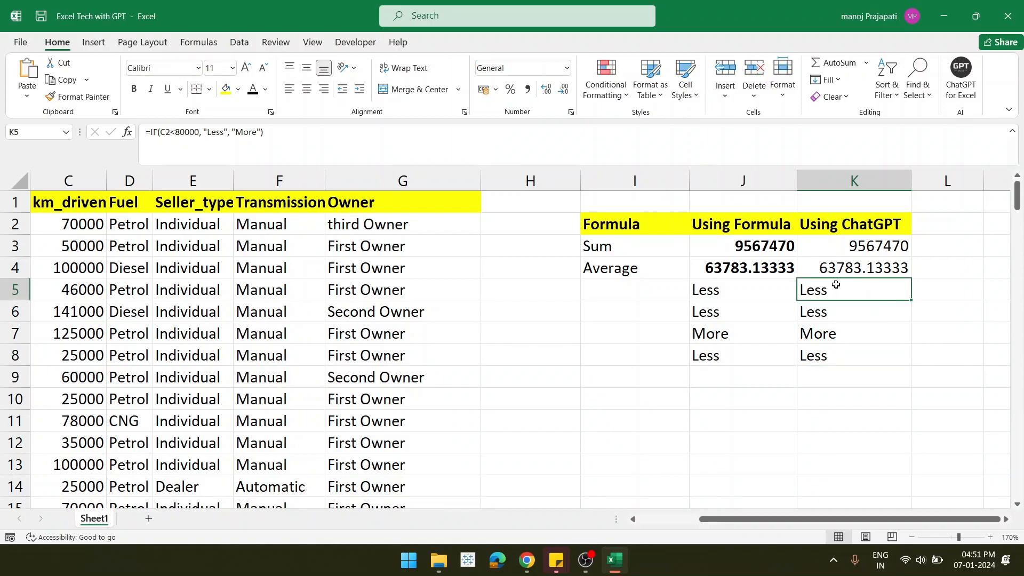